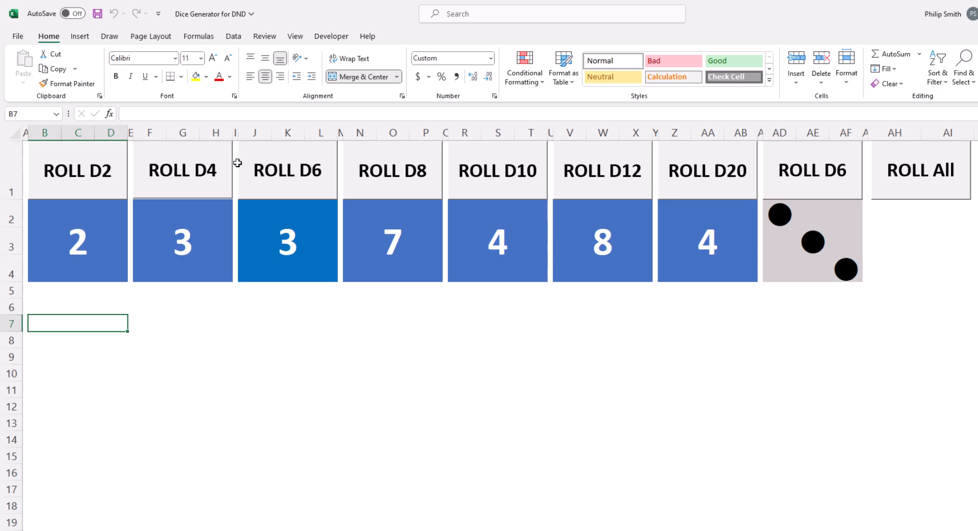
- Roll the D20 repeatedly in the finished dice generator to test its results and result-cell colours
left_click(696, 177)
left_click(697, 177)
left_click(696, 177)
left_click(697, 177)
left_click(696, 177)
left_click(696, 176)
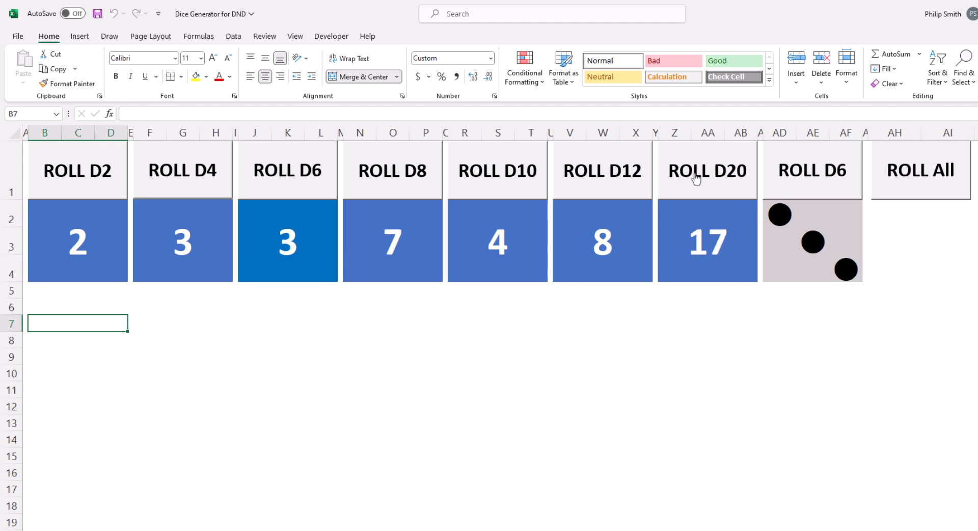
left_click(696, 178)
left_click(696, 178)
left_click(697, 177)
left_click(697, 178)
left_click(697, 178)
left_click(696, 177)
left_click(696, 179)
left_click(696, 179)
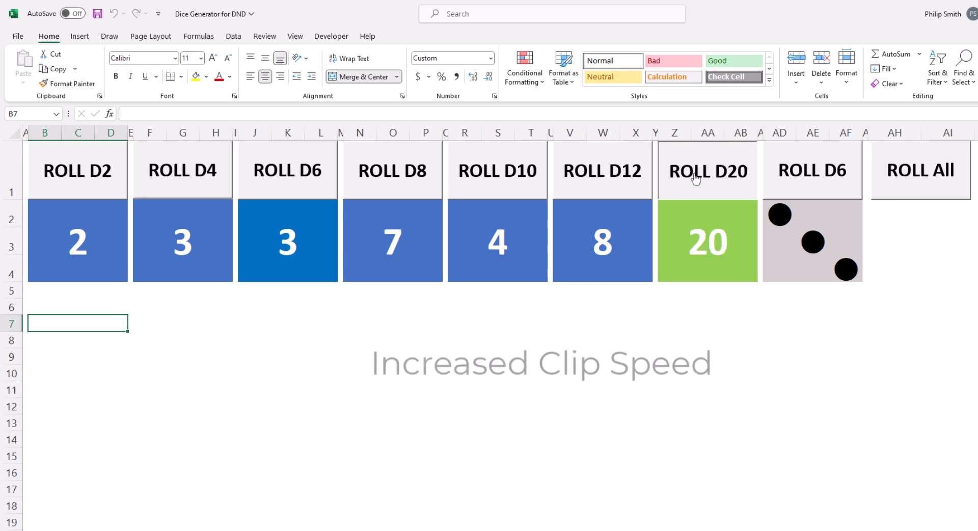
left_click(696, 178)
left_click(695, 179)
left_click(694, 178)
left_click(693, 179)
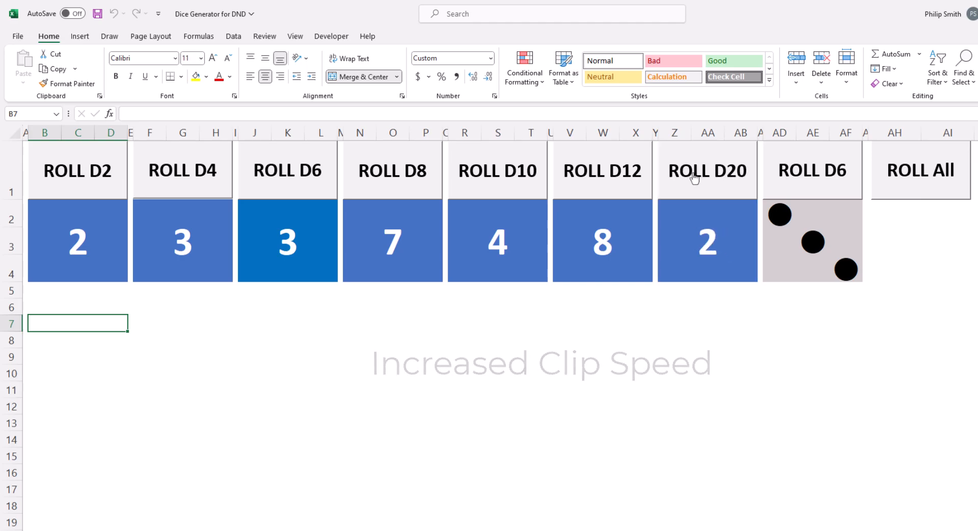
left_click(691, 179)
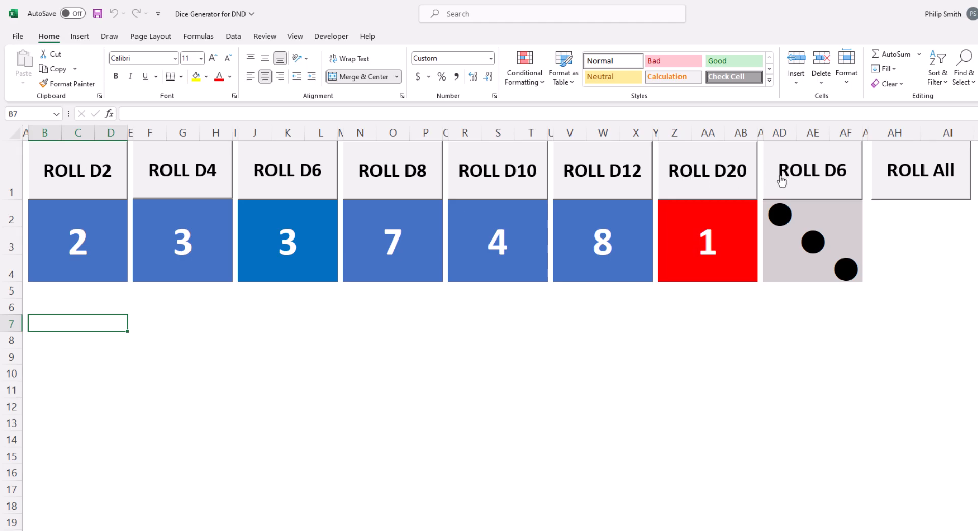
- Roll the dotted D6 several times, and roll all the dice once
left_click(795, 169)
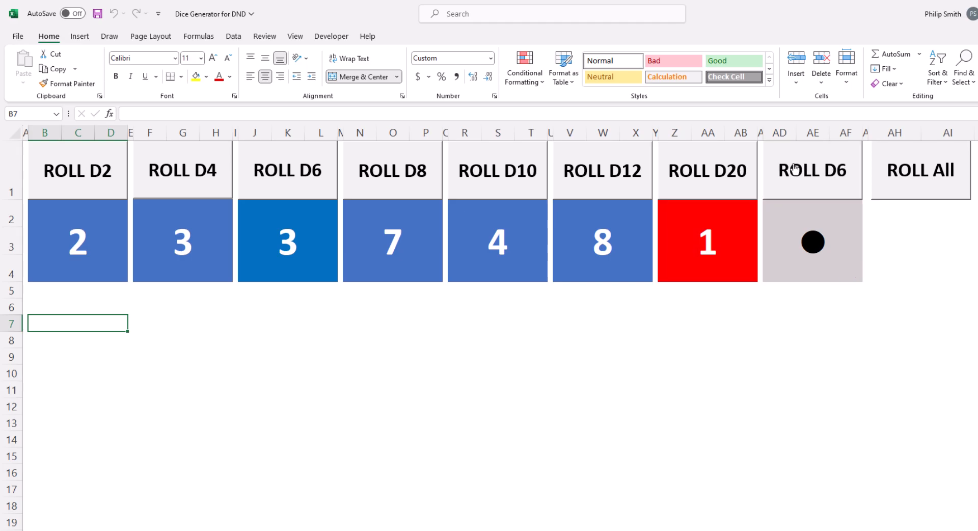
left_click(796, 167)
left_click(795, 167)
left_click(795, 168)
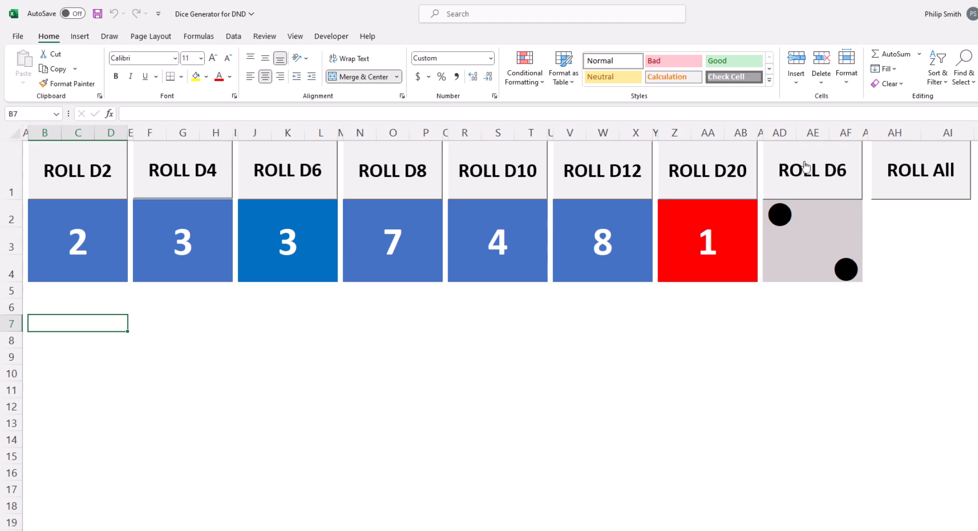
left_click(906, 176)
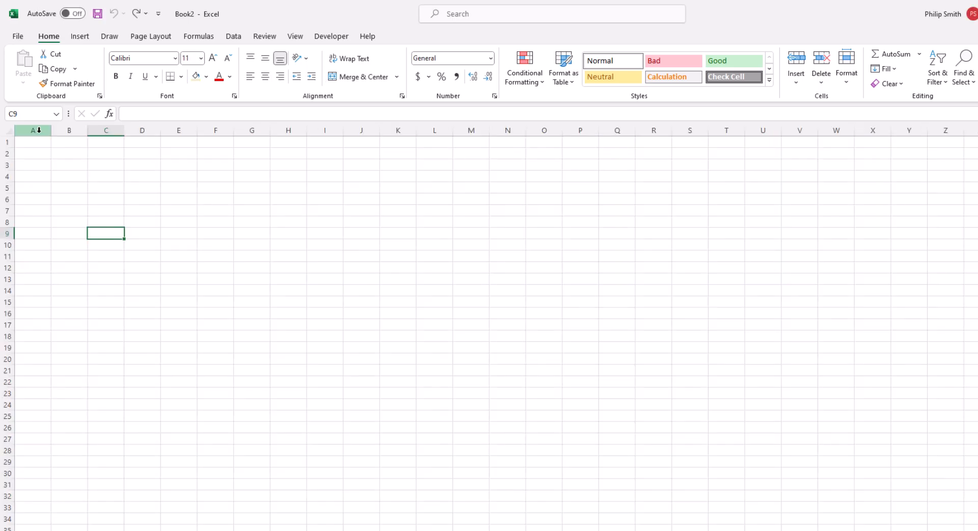
- Set the width of columns A through AI to 5 in the blank workbook
left_click_drag(39, 130, 912, 130)
mouse_move(977, 130)
left_mouse_down()
mouse_move(977, 153)
mouse_move(906, 161)
mouse_move(977, 161)
mouse_move(947, 160)
mouse_move(977, 153)
mouse_move(968, 124)
left_mouse_up()
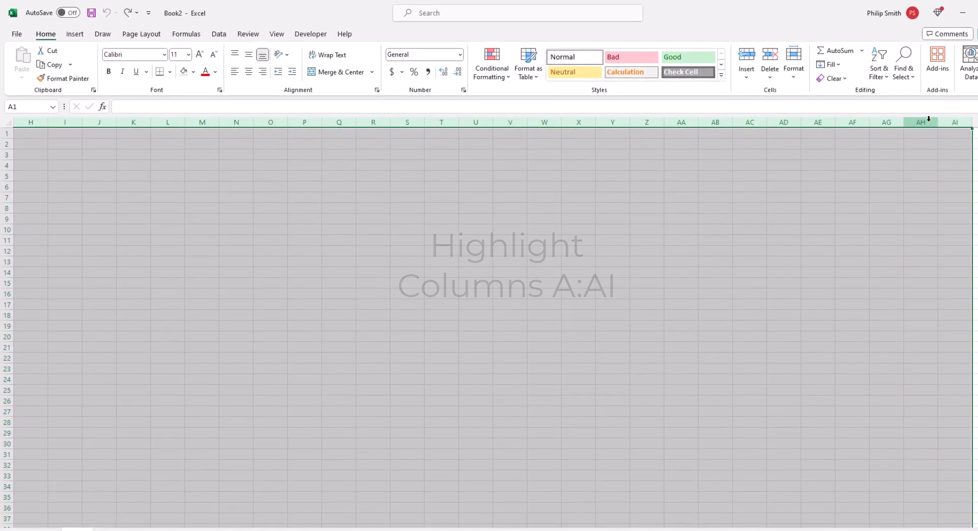
right_click(928, 119)
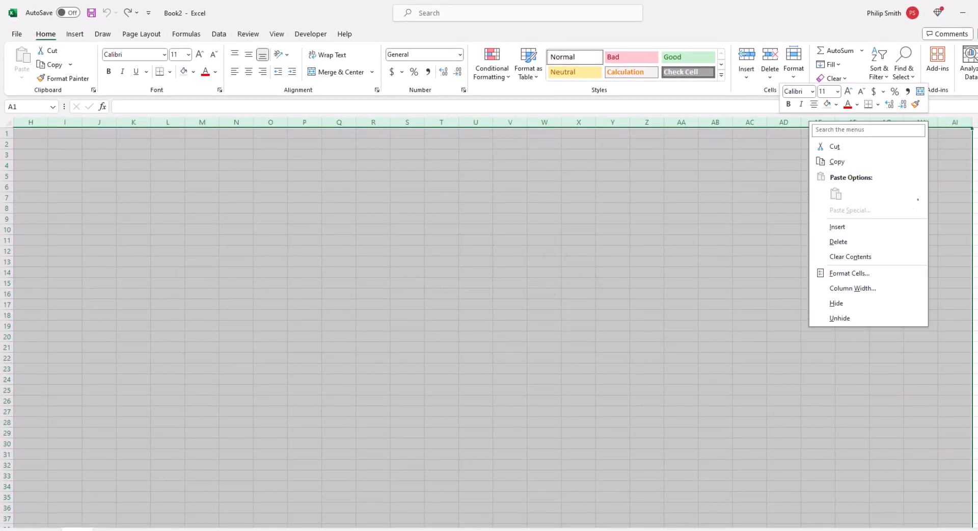
left_click(843, 287)
type("5")
key("Return")
left_click(111, 174)
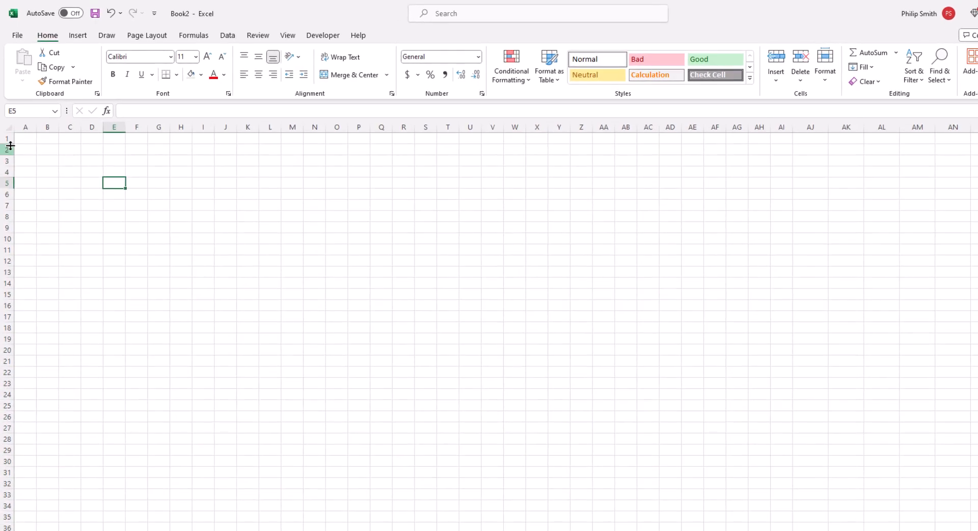
- Set the height of row 1 to 53.25
right_click(7, 133)
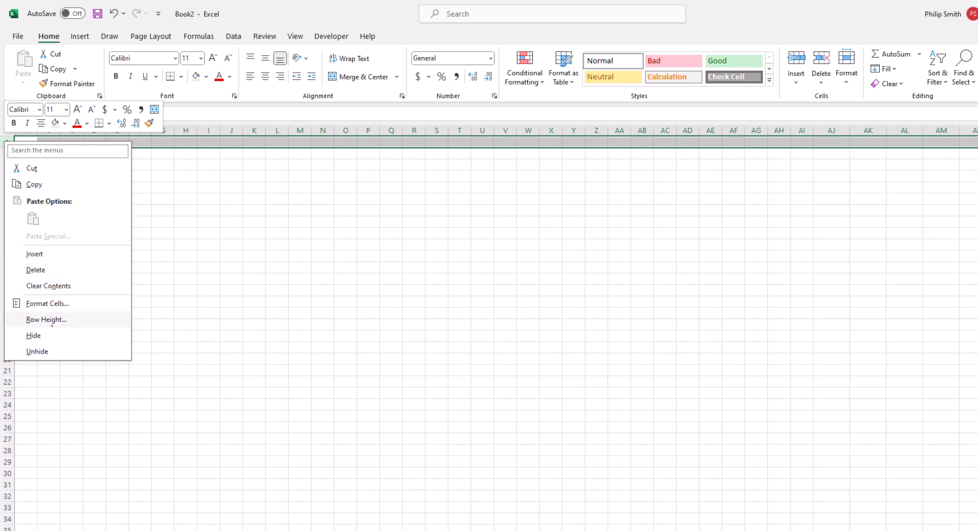
left_click(46, 320)
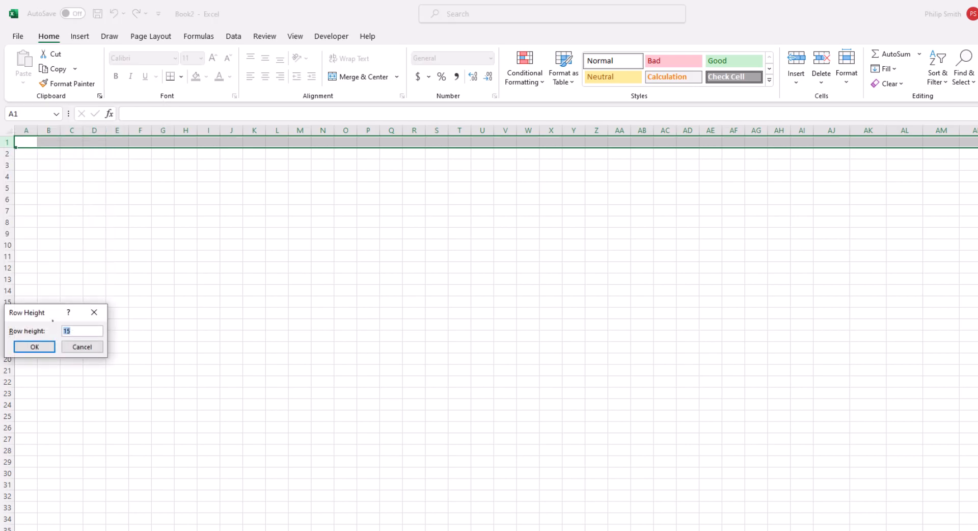
type("53.25")
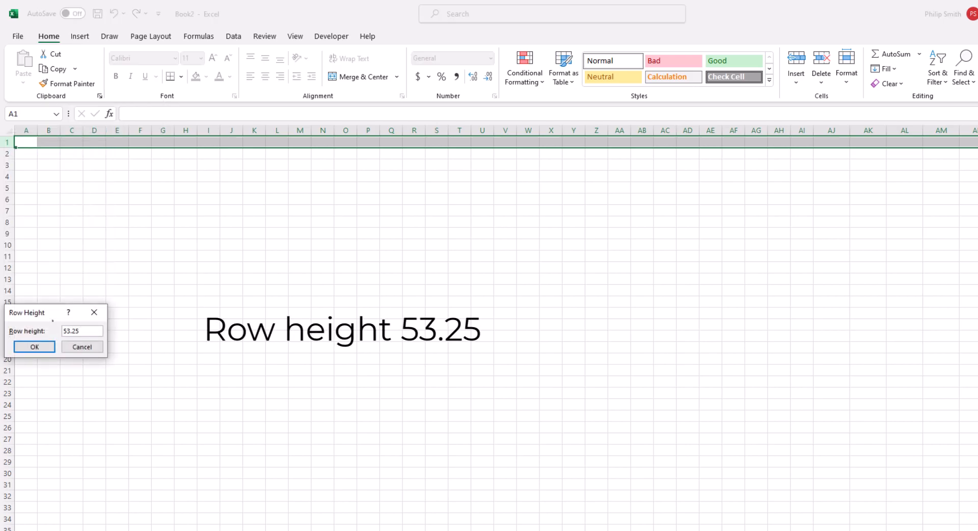
key("Return")
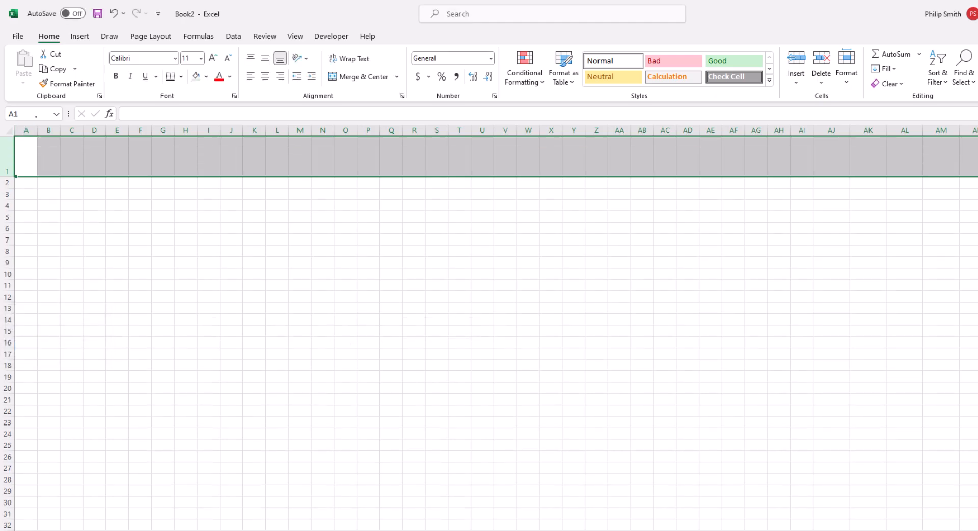
- Set the height of rows 2 through 4 to 24.75
left_click_drag(1, 182, 5, 206)
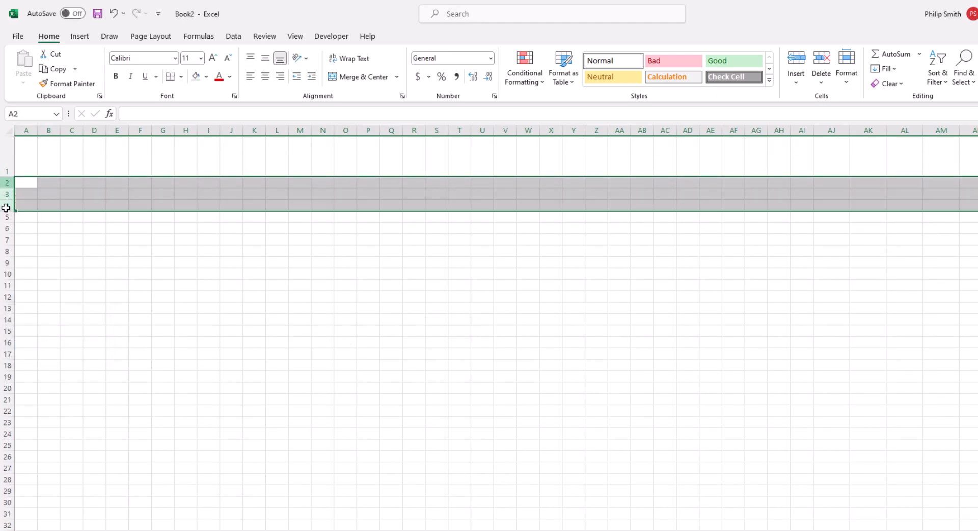
right_click(5, 206)
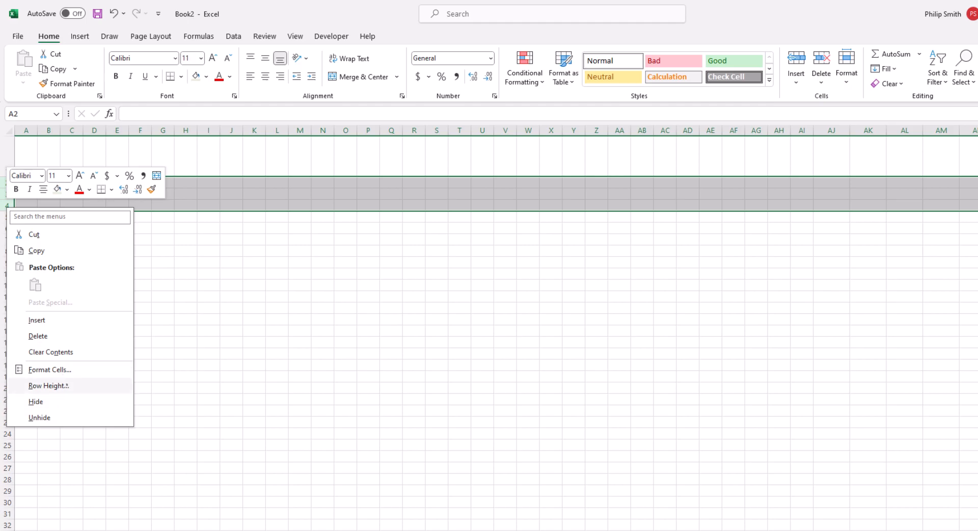
left_click(67, 387)
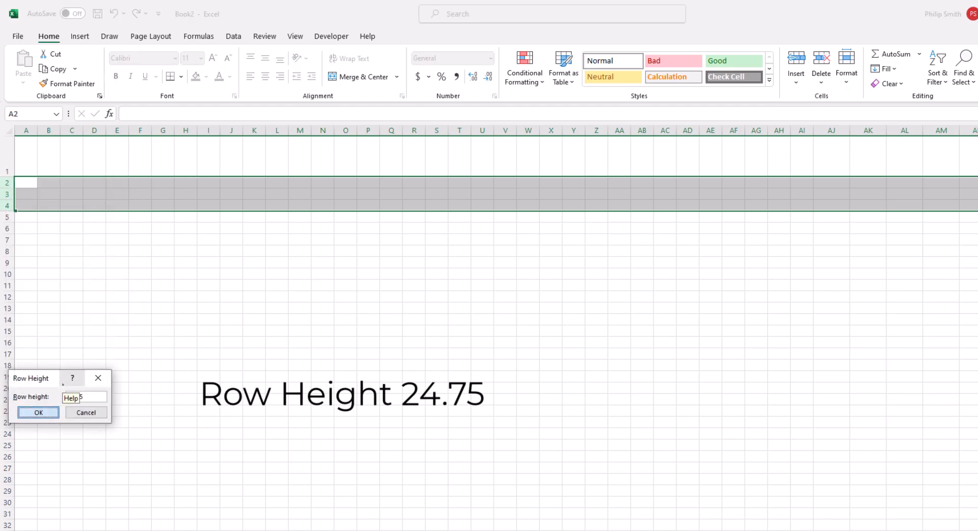
key("Return")
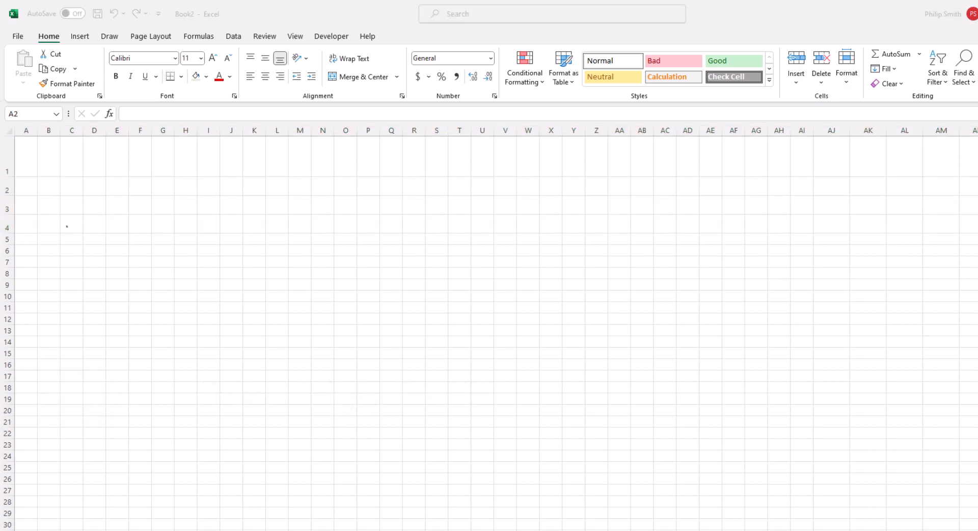
- Fill cells B2:D4 with Blue, Accent 1, Darker 25%
left_click_drag(52, 188, 101, 218)
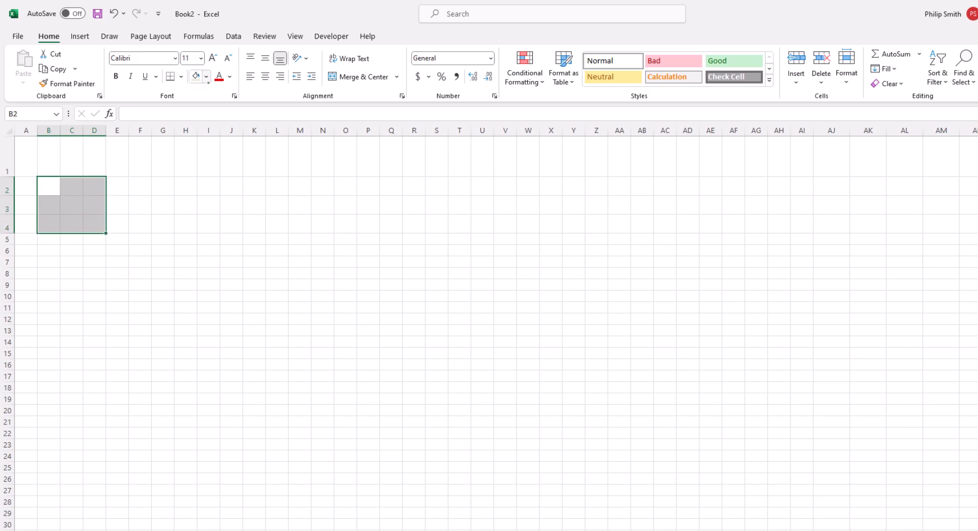
left_click(206, 77)
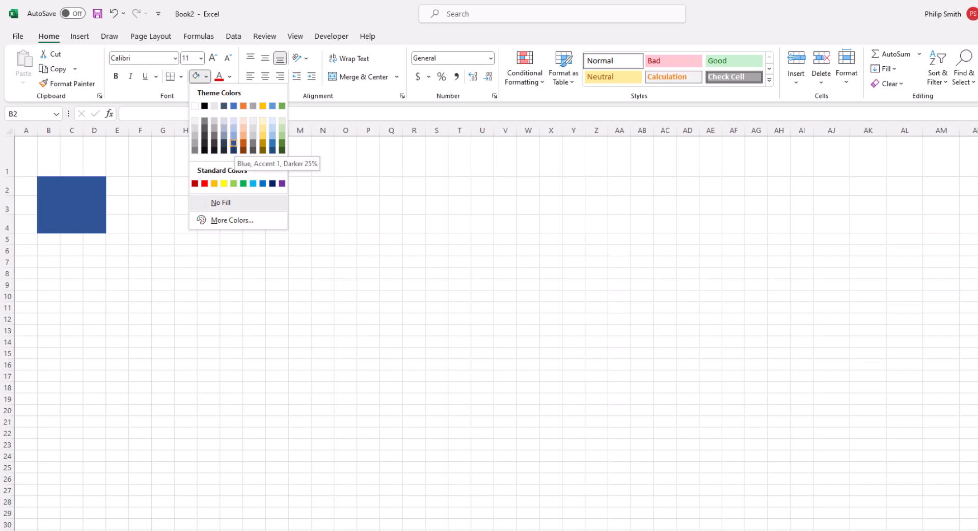
left_click(233, 149)
- Copy the blue block B2:D4 to F2, J2, N2, R2, V2, Z2 and AD2
key("ctrl+c")
left_click(144, 184)
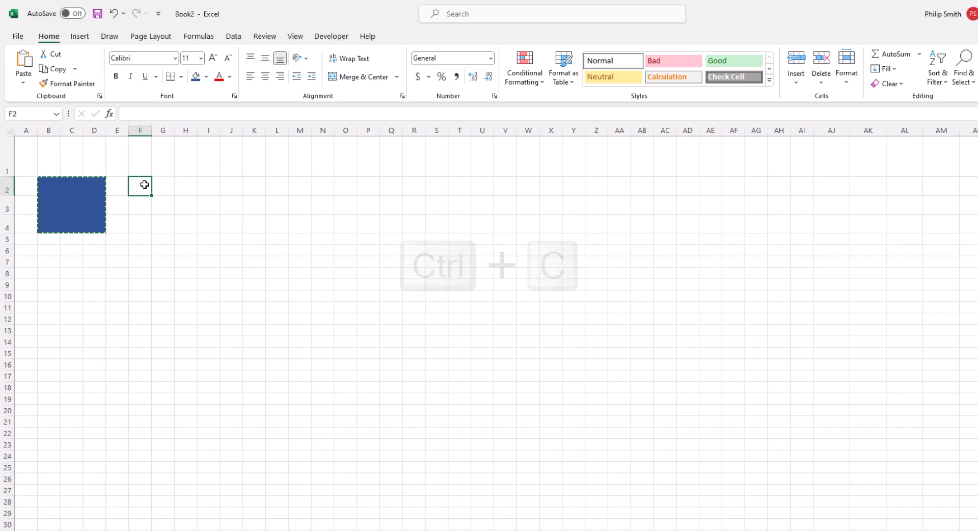
key("ctrl+v")
left_click(231, 186)
key("ctrl+v")
left_click(320, 186)
key("ctrl+v")
left_click(415, 188)
key("ctrl+v")
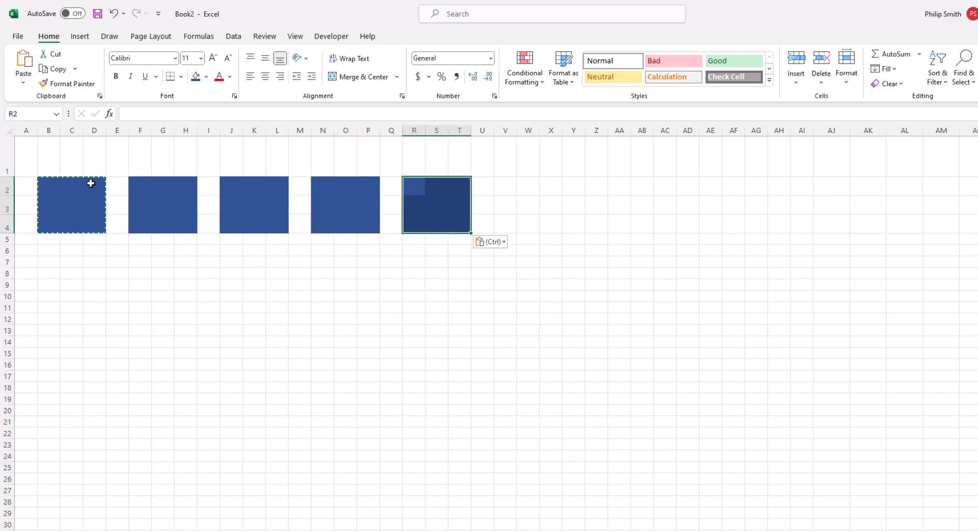
left_click(503, 185)
key("ctrl+v")
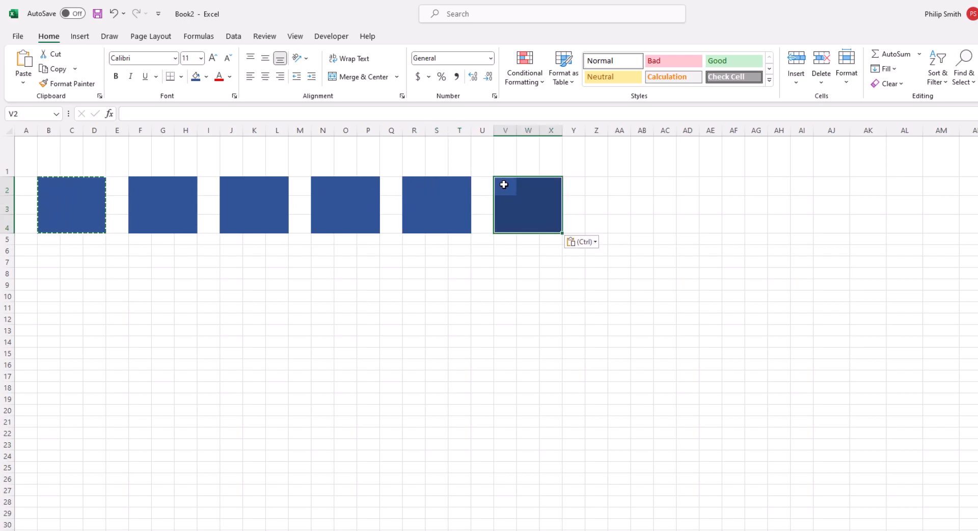
left_click(592, 187)
key("ctrl+v")
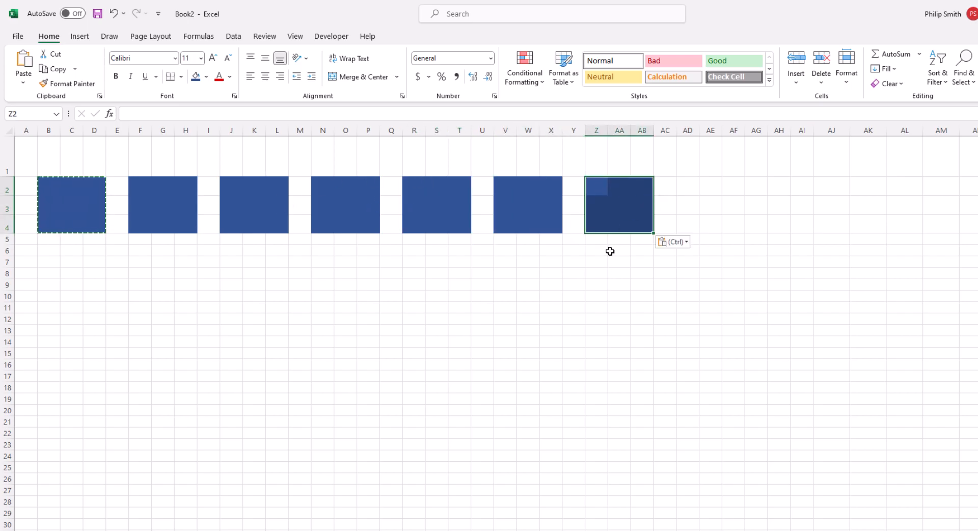
left_click(686, 186)
key("ctrl+v")
- Change the fill of the last block, AD2:AF4, to a medium grey theme colour
left_click_drag(688, 184, 727, 221)
left_click(205, 77)
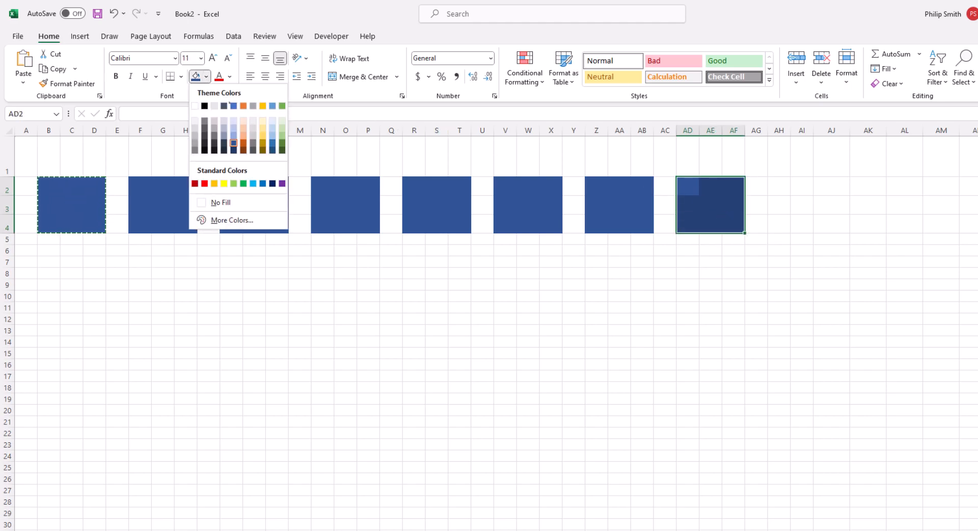
left_click(194, 143)
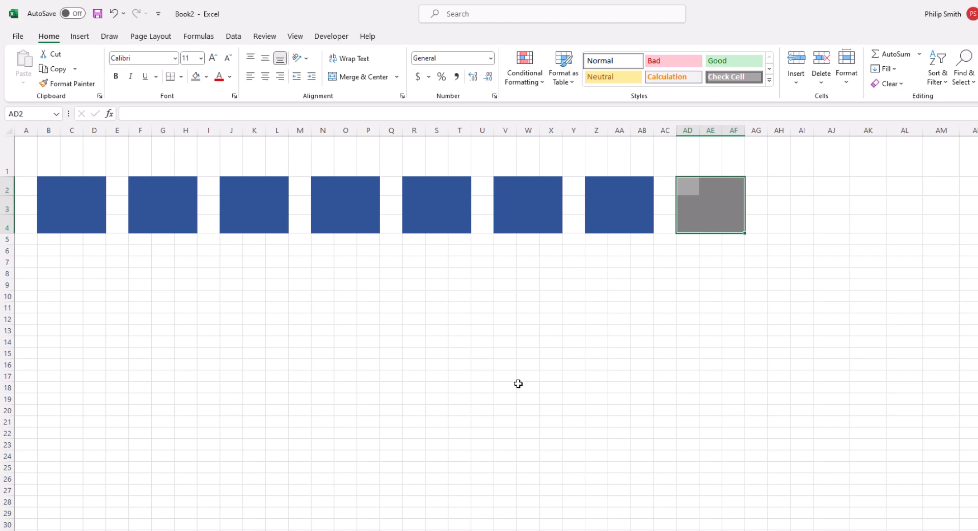
- Check the dice-face reference image in the browser, and enter =IF(AE6=6,"I"," ") in cell AD3 of the workbook
left_click(501, 529)
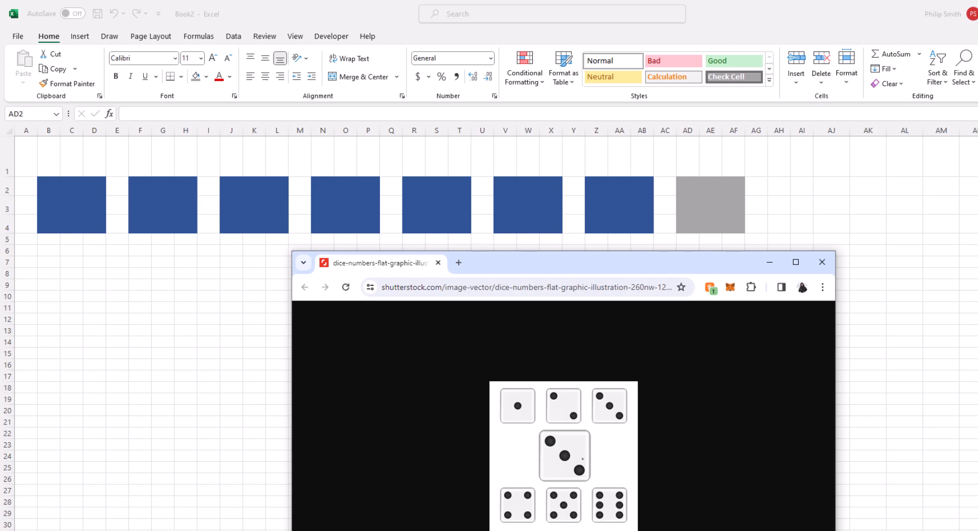
left_click(881, 379)
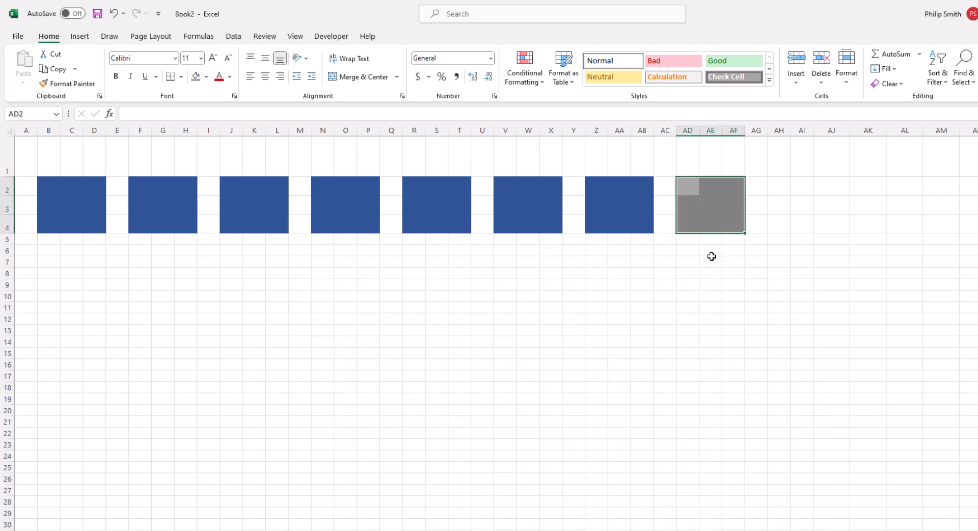
left_click(696, 203)
type("=if(")
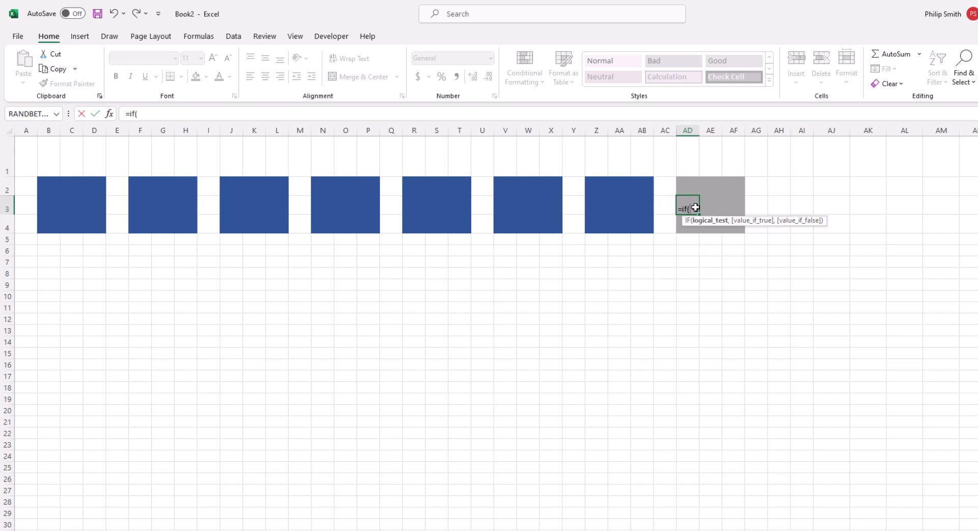
type("ae6=6,")
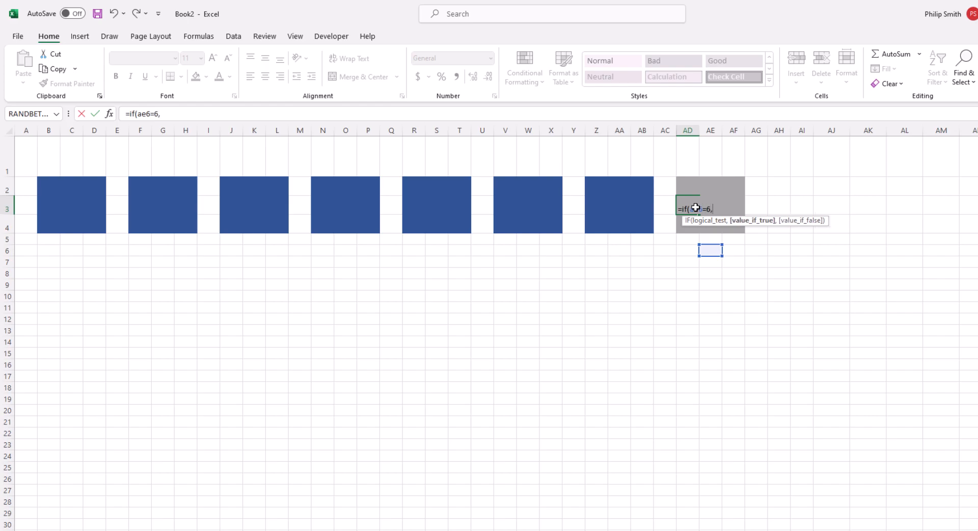
type("\"I\",\" \"")
key("Return")
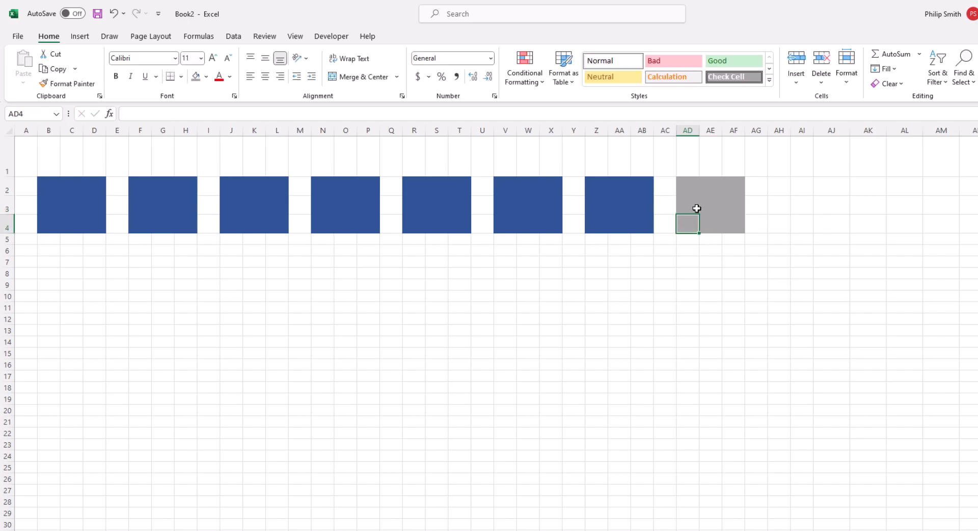
left_click(685, 206)
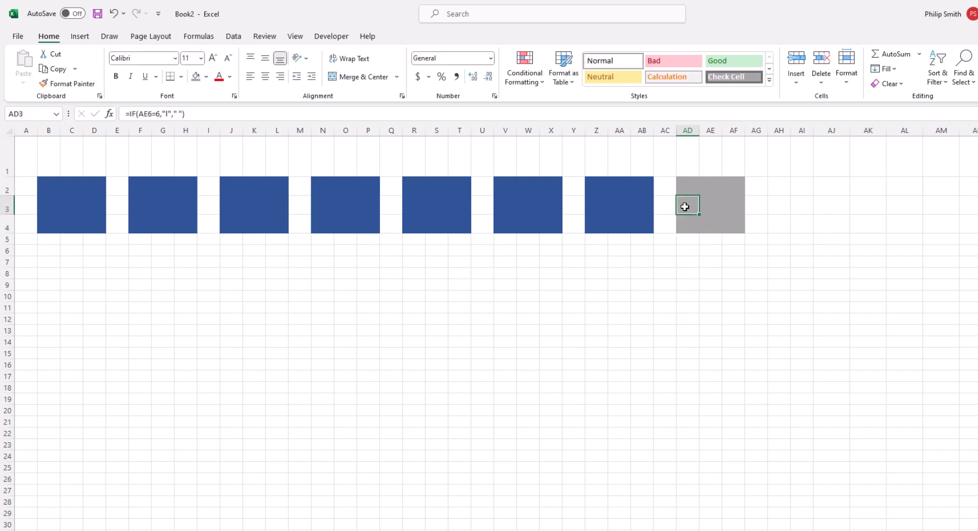
- Select the grey block AD2:AF4 and switch to the browser to examine the dot layout of the six face
left_click_drag(691, 189, 741, 219)
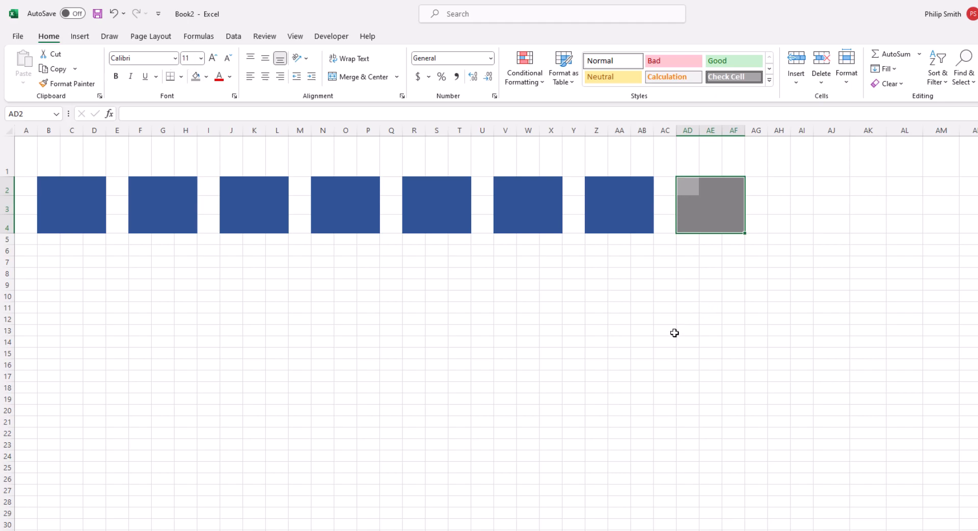
key("alt+Tab")
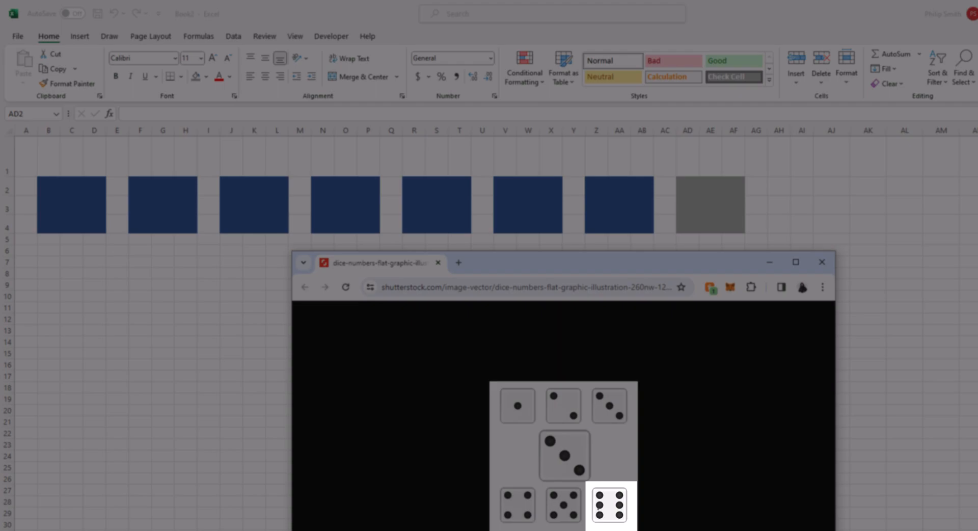
key("ctrl")
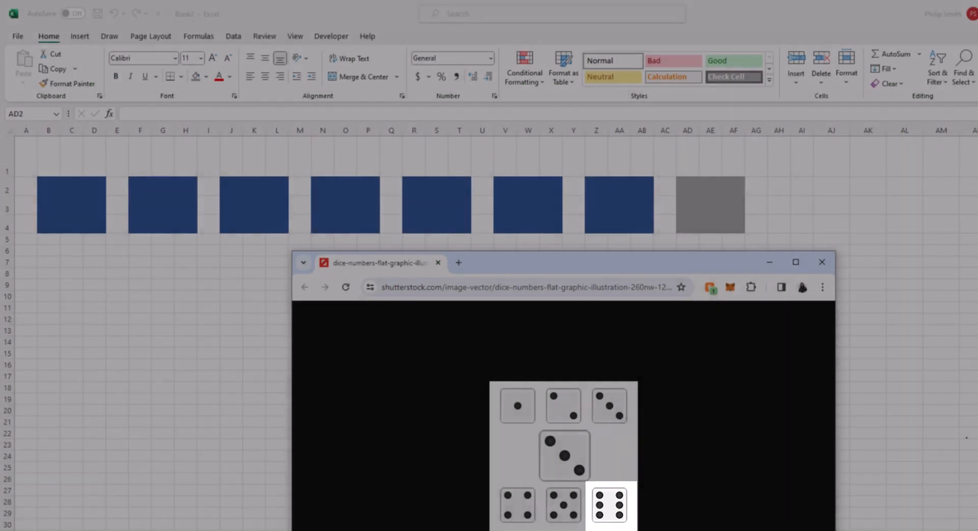
- Return to the workbook and copy the full IF formula from cell AD3 into cell AF3
left_click(769, 262)
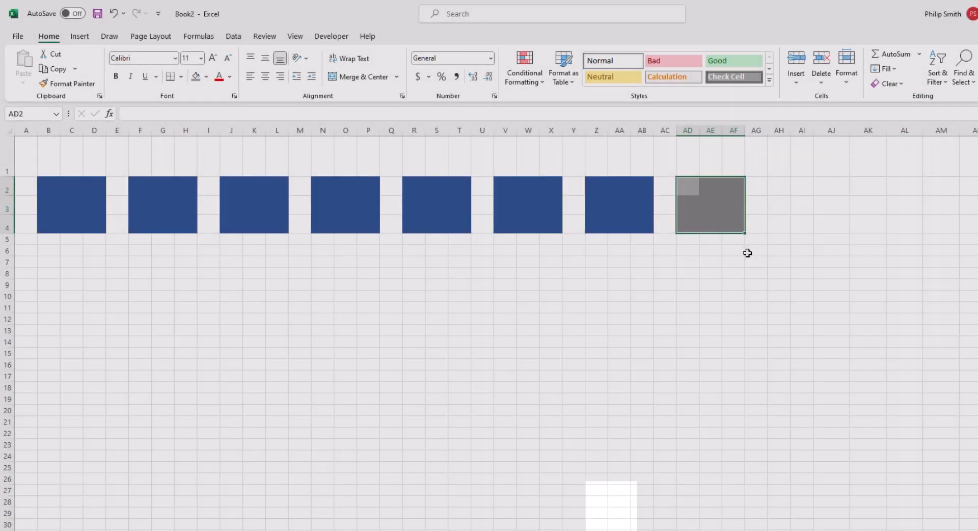
left_click(690, 205)
left_click_drag(203, 113, 80, 112)
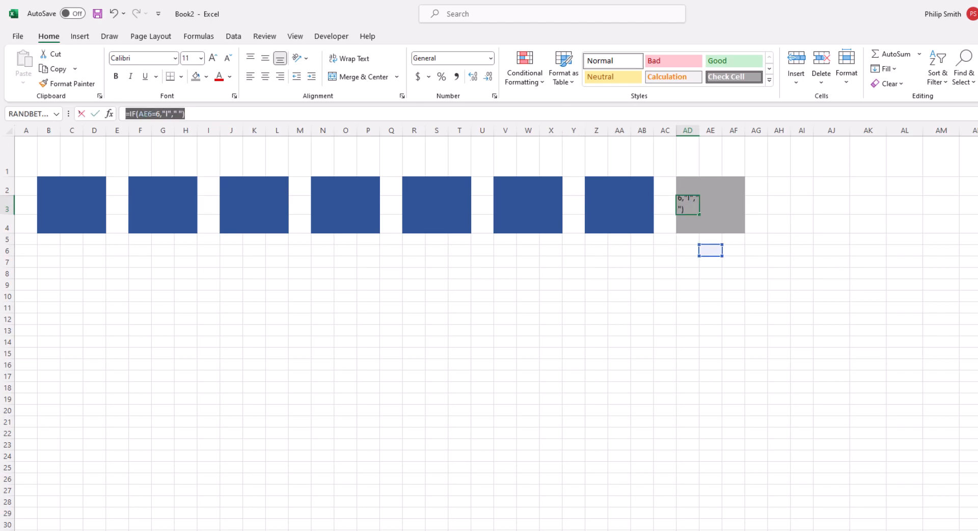
key("ctrl+c")
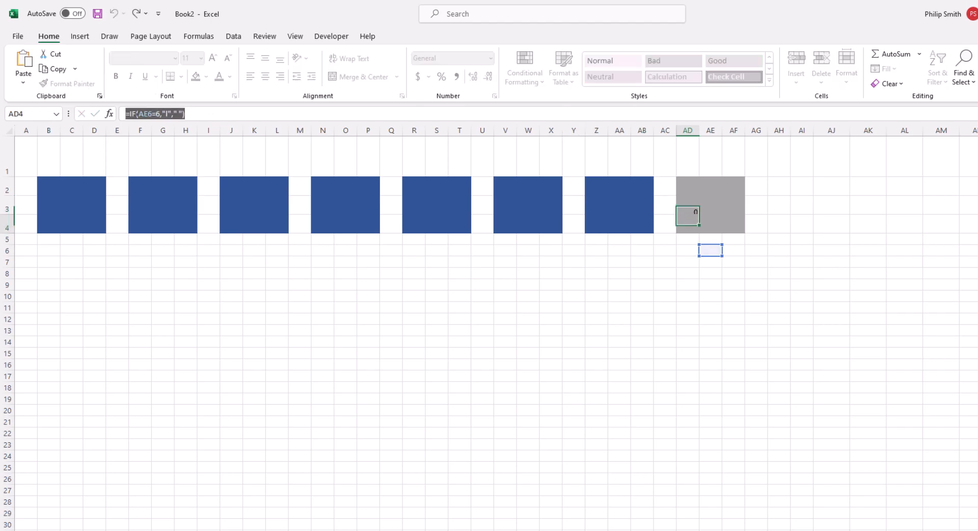
key("Escape")
left_click(736, 206)
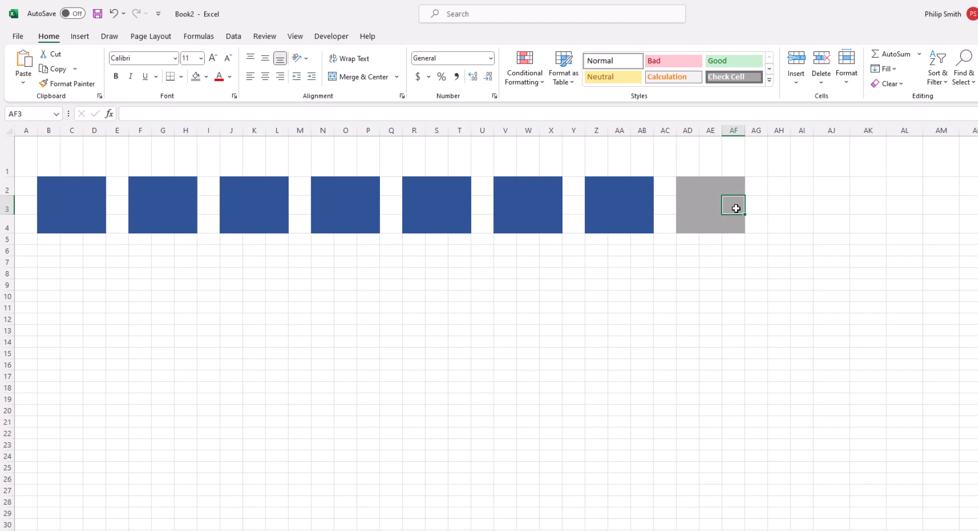
key("ctrl+v")
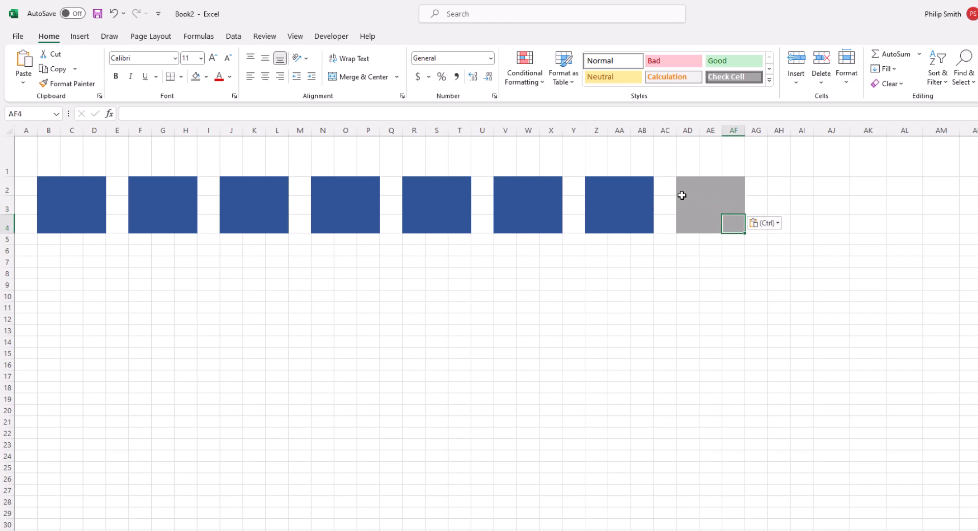
- Enter =IF(AE6=6,"l"," ") in cell AD2 of the grey dice block
left_click(684, 192)
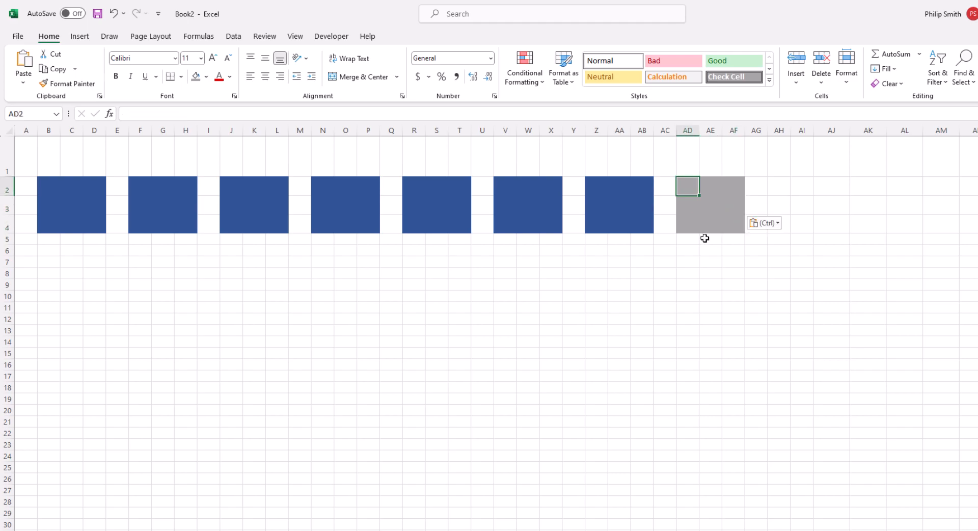
type("=if(ae6=")
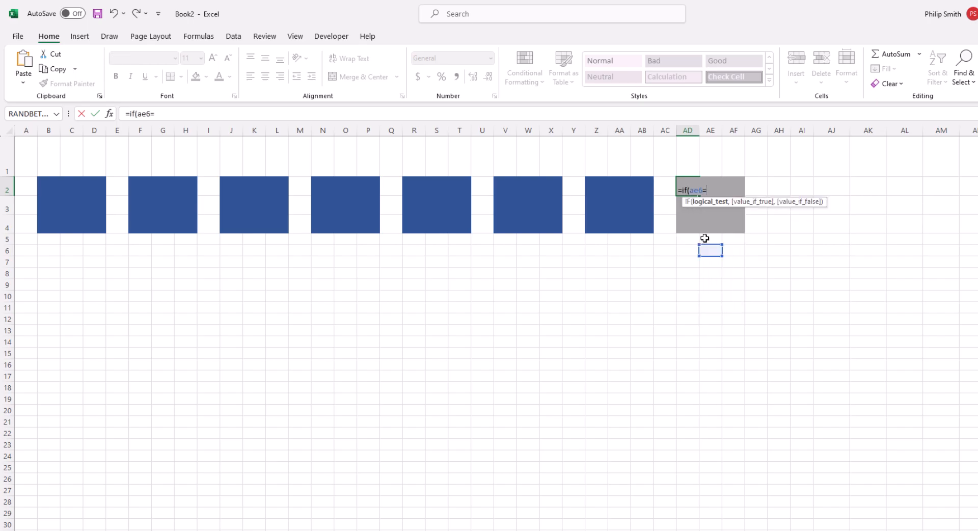
type("6,\"l\",\"")
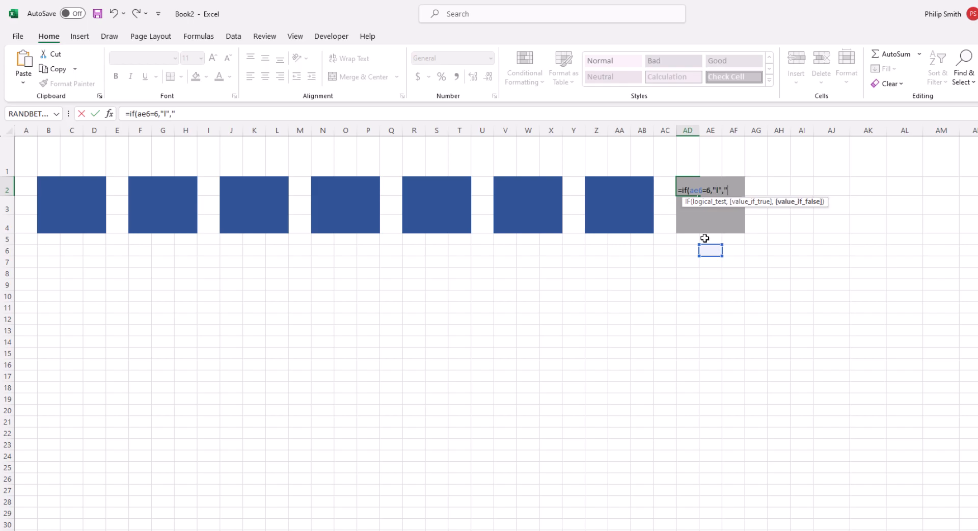
type(" \")")
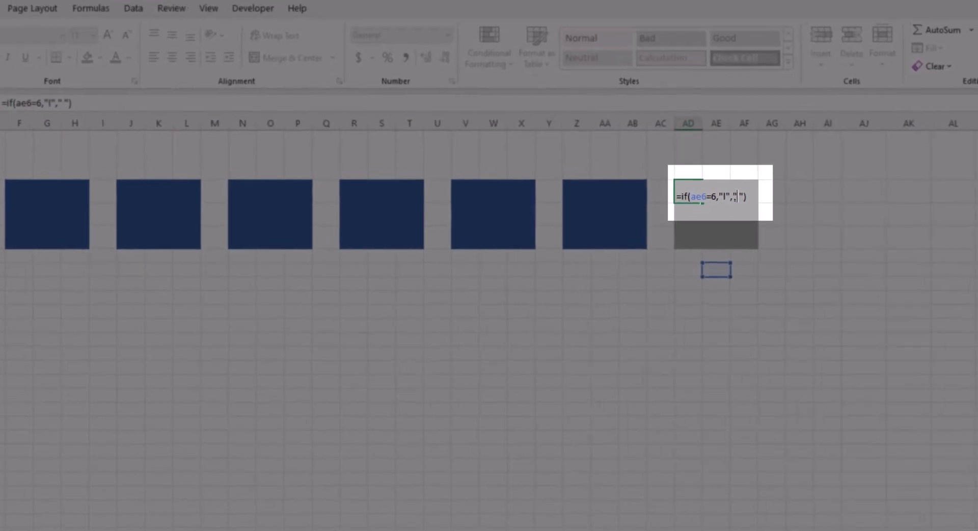
left_click(745, 200)
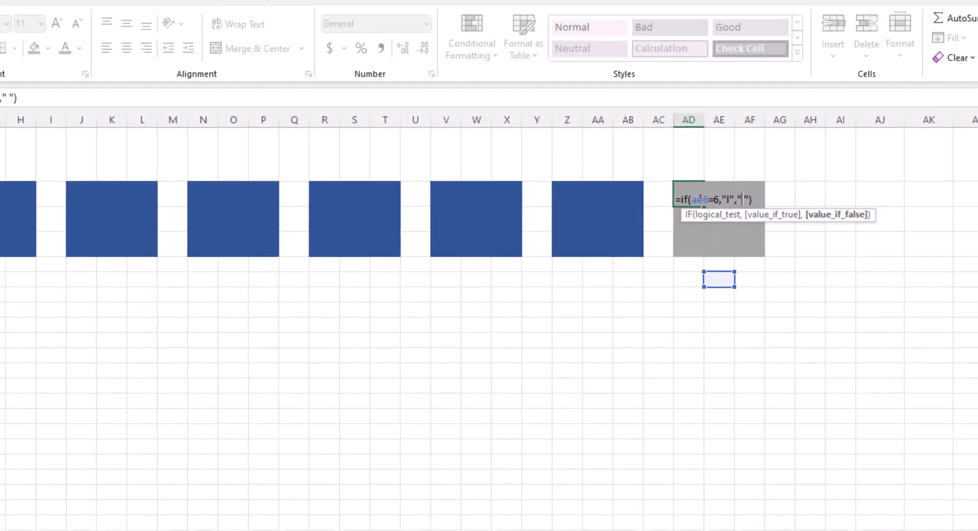
key("Return")
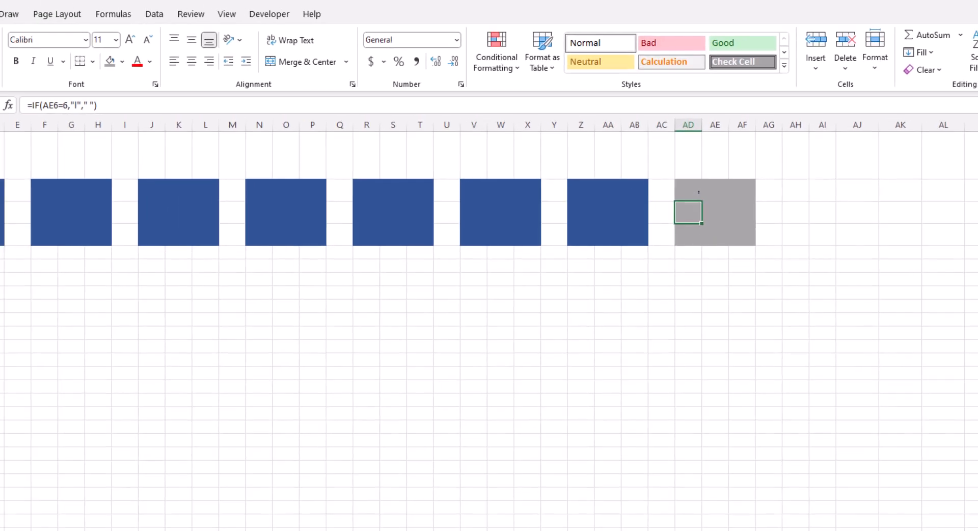
- Extend the formula in AD2 to =IF(OR(AE6=2,AE6=3,AE6=4,AE6=5,AE6=6),"l"," ")
left_click(694, 189)
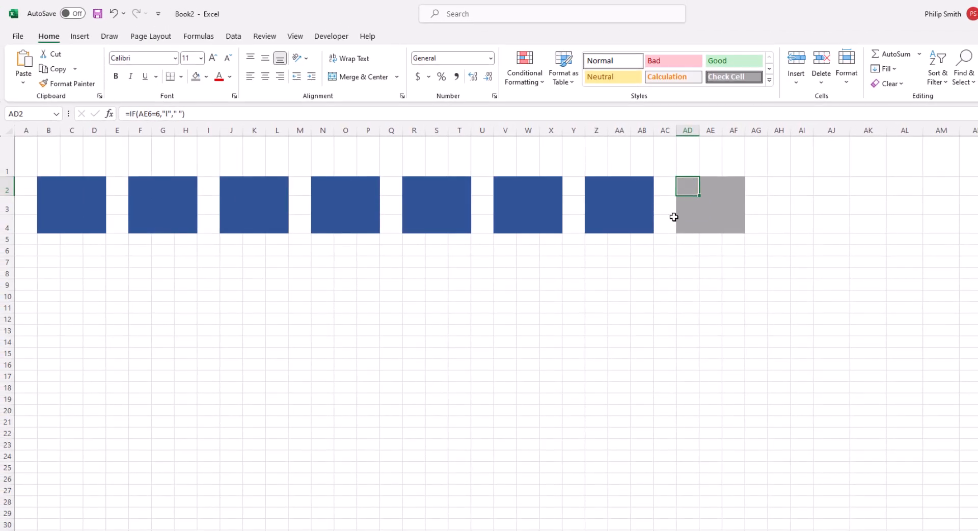
left_click(139, 114)
type("OR(")
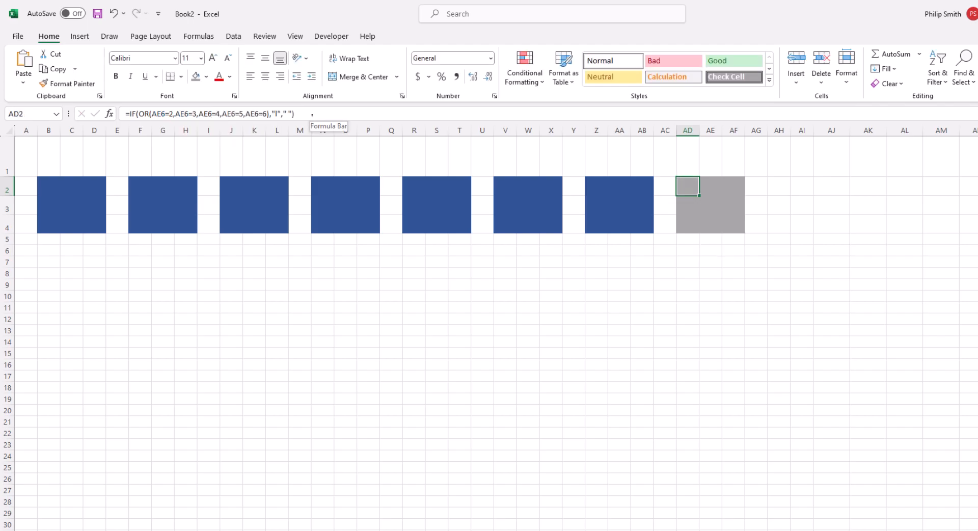
left_click_drag(295, 114, 125, 114)
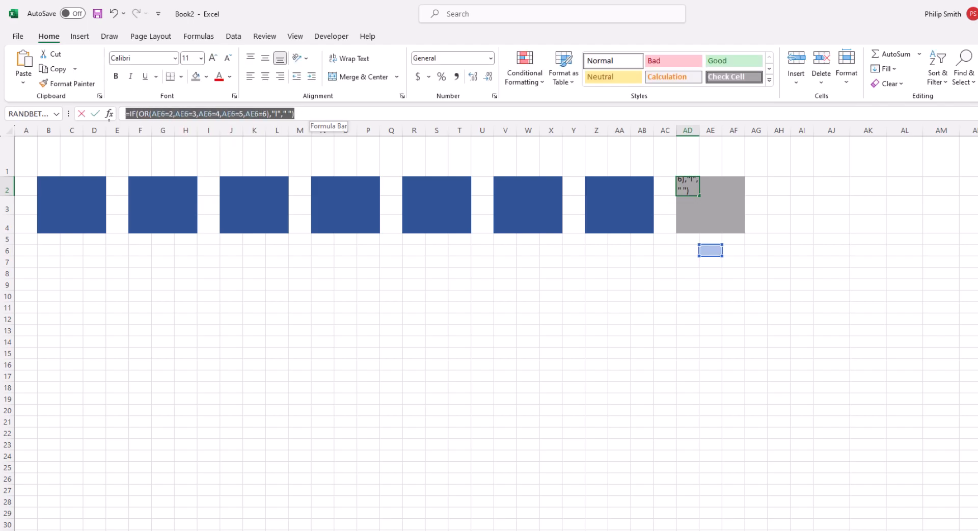
key("Escape")
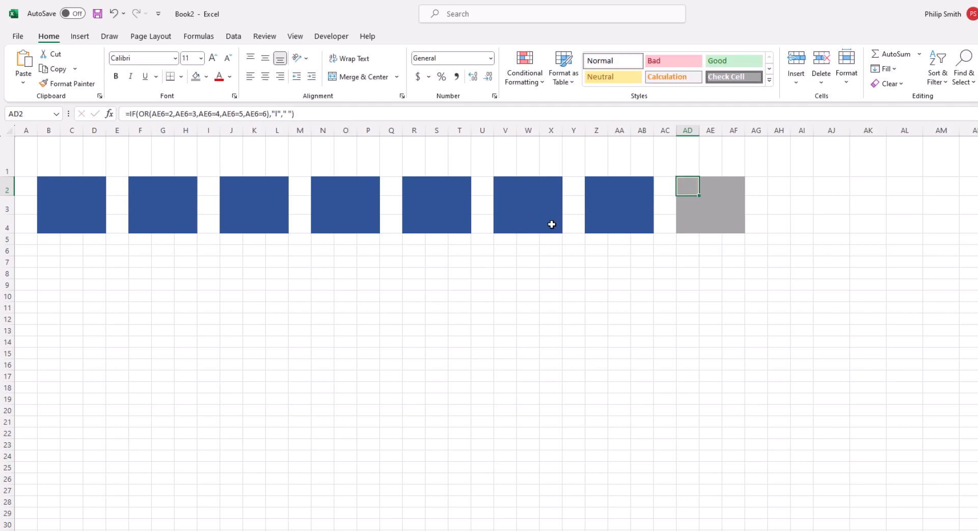
- Enter 6 in cell AE6 and check the formulas in AD2, AD3 and AF3
left_click(715, 252)
type("6")
key("Return")
left_click(686, 190)
left_click(683, 209)
left_click(729, 208)
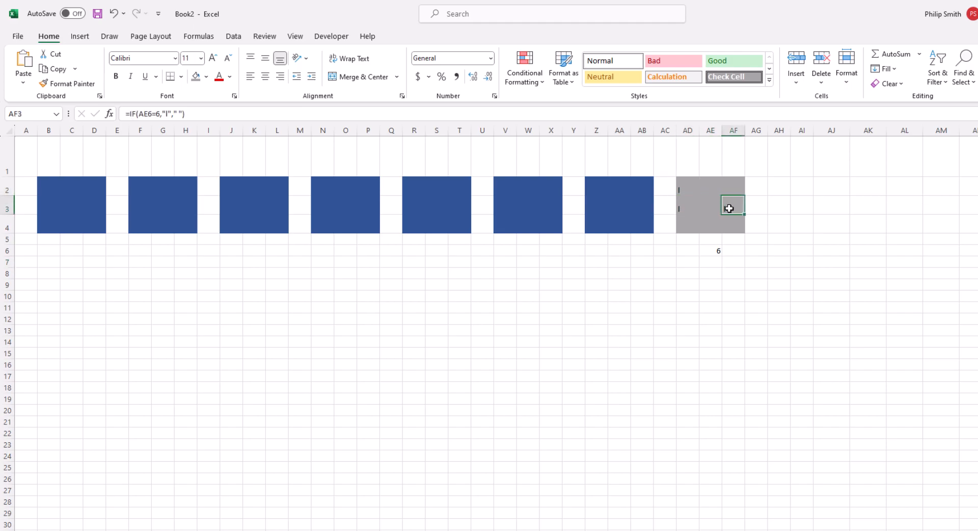
- Check the six face in the browser's dice reference image, and copy the exact OR formula from AD2 into AF4 of the workbook
key("alt+Tab")
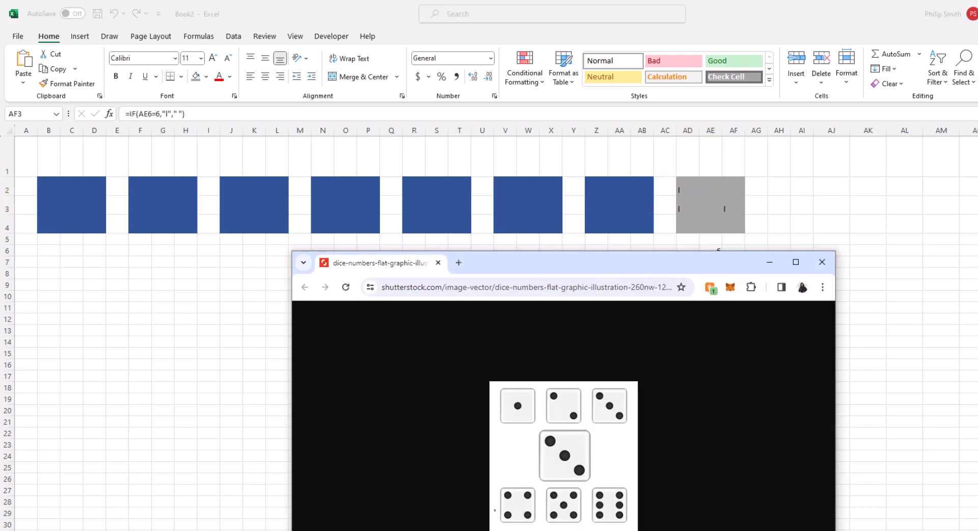
left_click(600, 497)
left_click(619, 517)
key("alt+Tab")
left_click(685, 180)
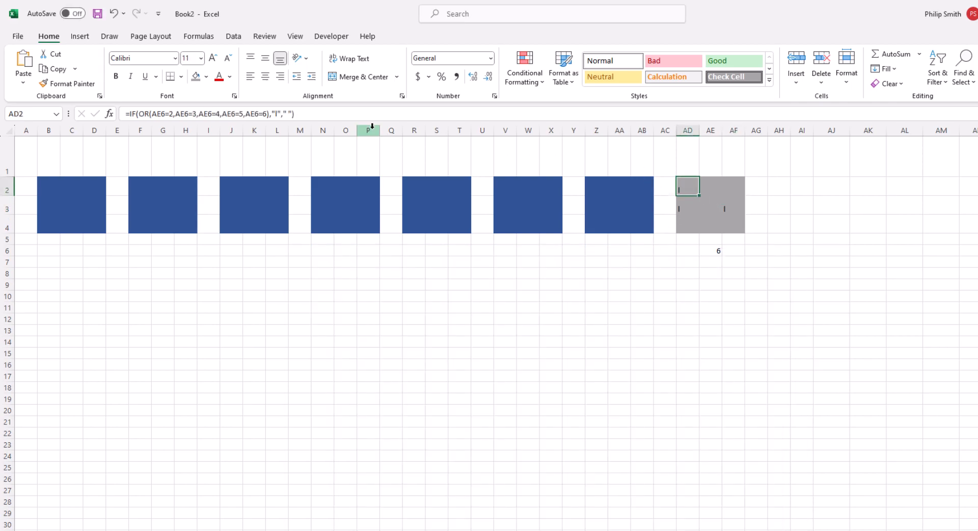
left_click_drag(327, 113, 126, 113)
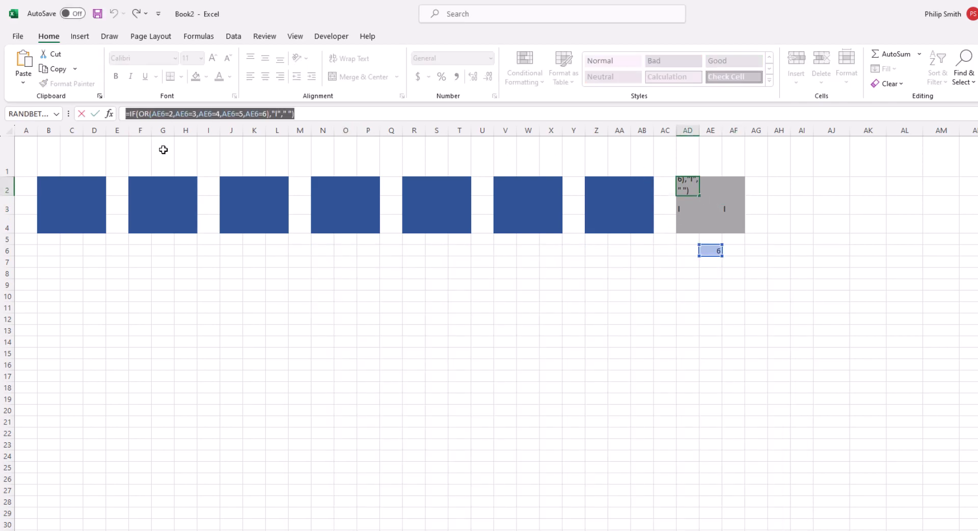
key("Return")
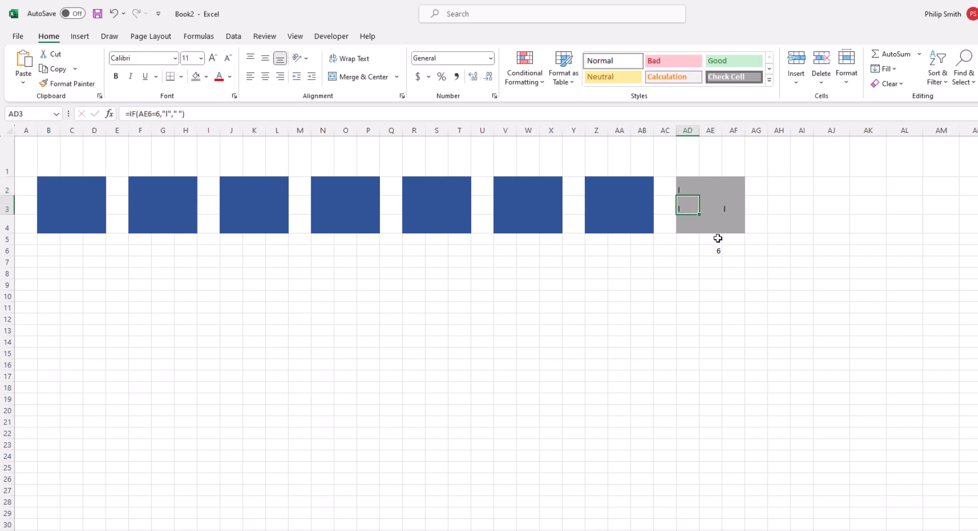
left_click(733, 229)
key("ctrl+v")
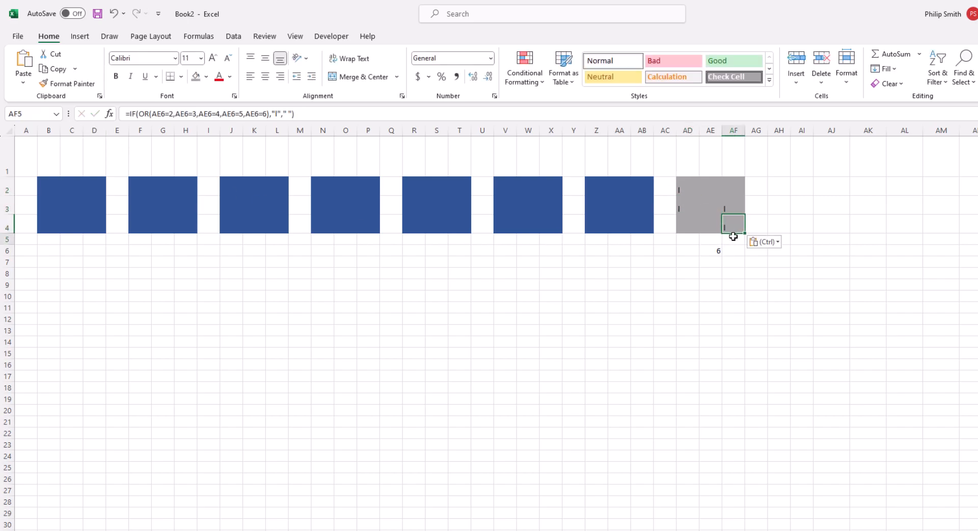
- Test the dice dots by setting cell AE6 first to 1 and finally to 5
left_click(714, 251)
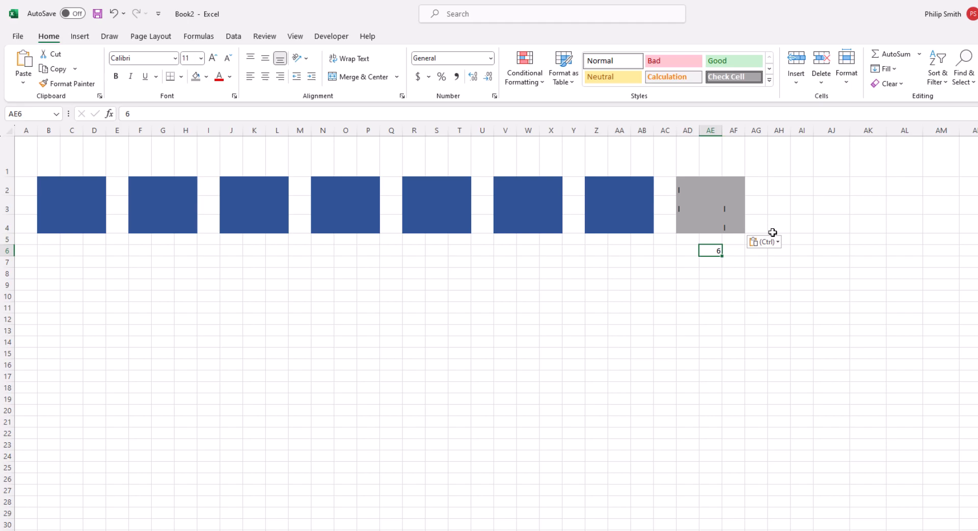
type("1")
key("Return")
key("Up")
type("5")
key("Return")
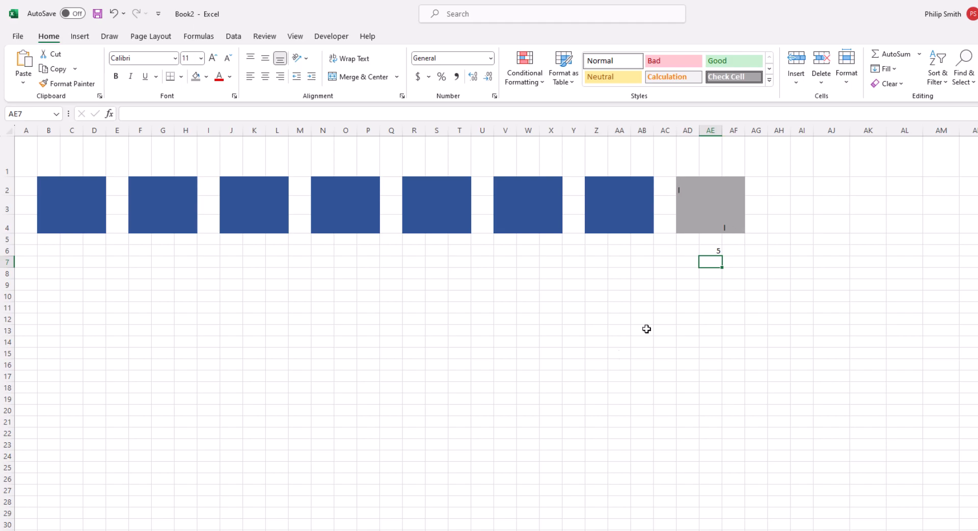
- Enter =IF(OR(AE6=4,AE6=5,AE6=6),"l"," ") in cell AD4 of the grey dice block
left_click(450, 530)
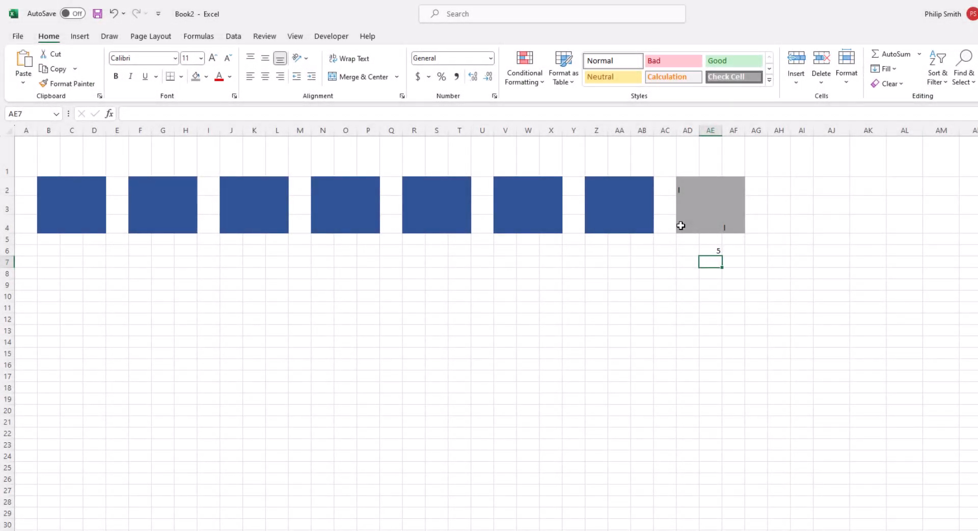
left_click(687, 225)
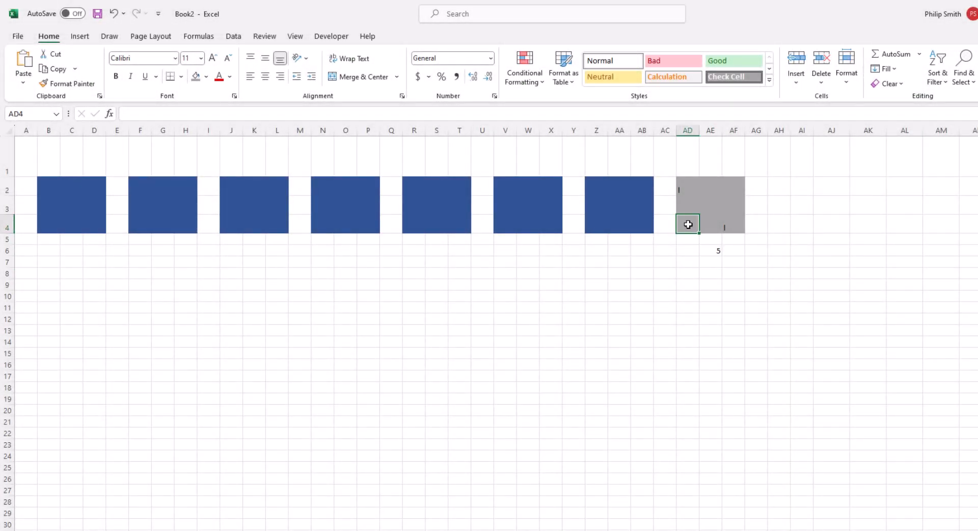
left_click(738, 187)
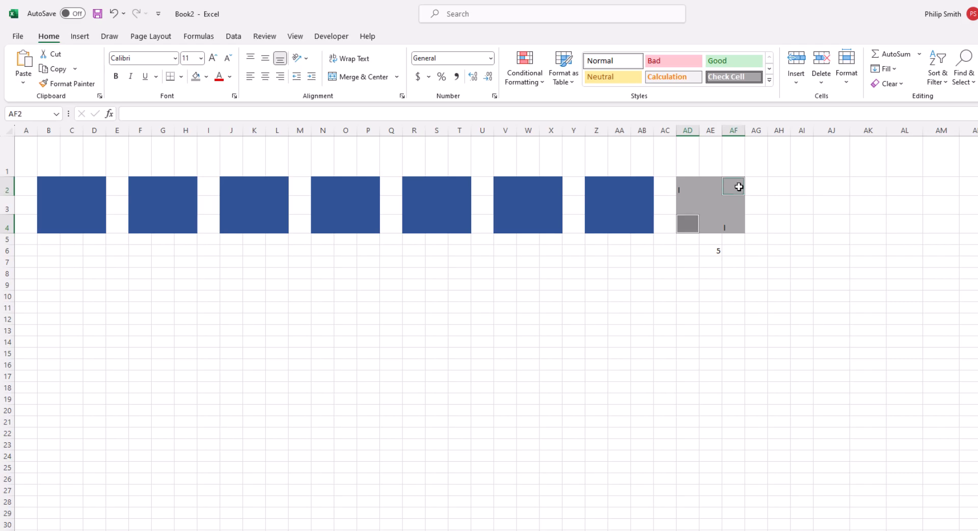
left_click(688, 224)
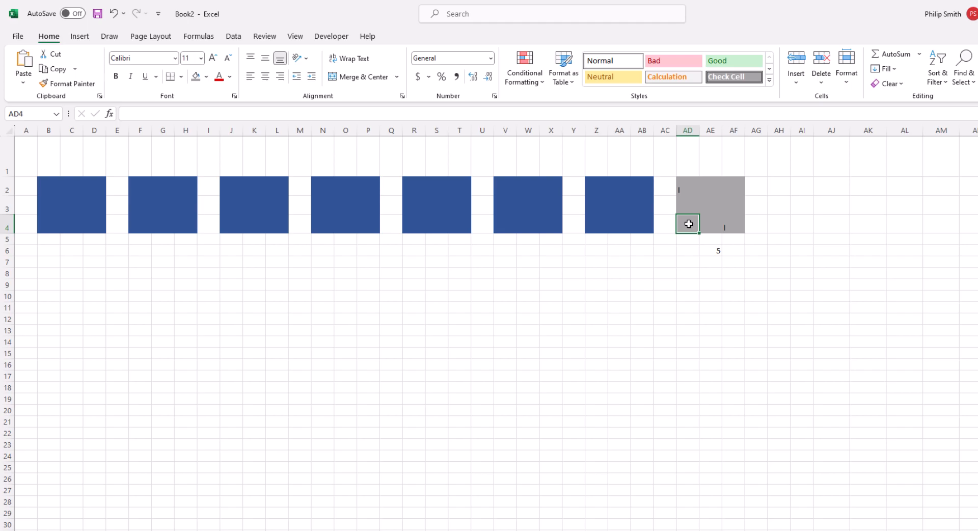
type("=if(OR(AE")
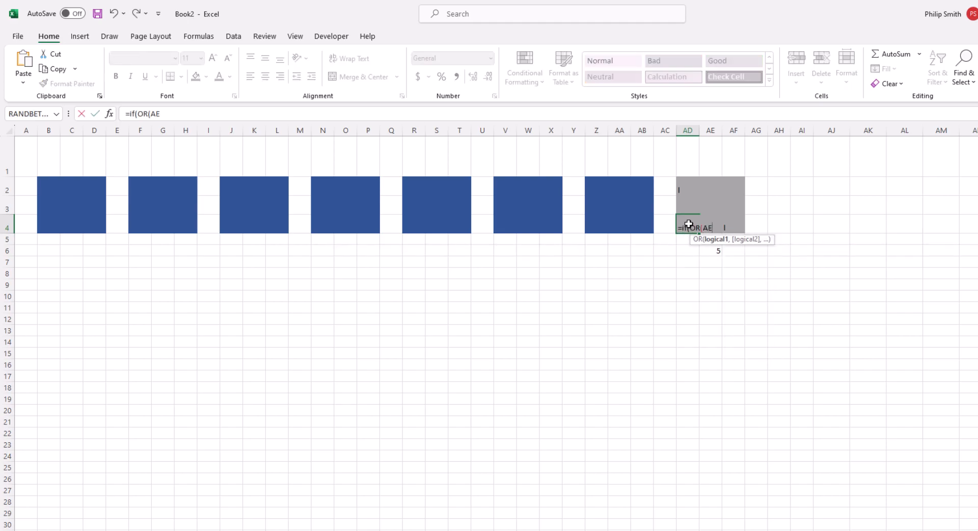
type("6=4,AE6=5,AE6=6),\"I\",\"")
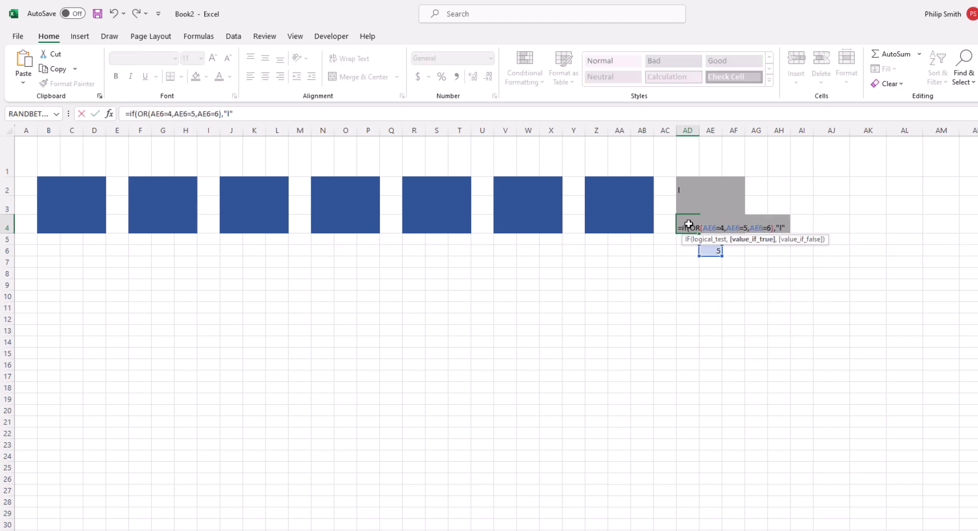
type(" \")")
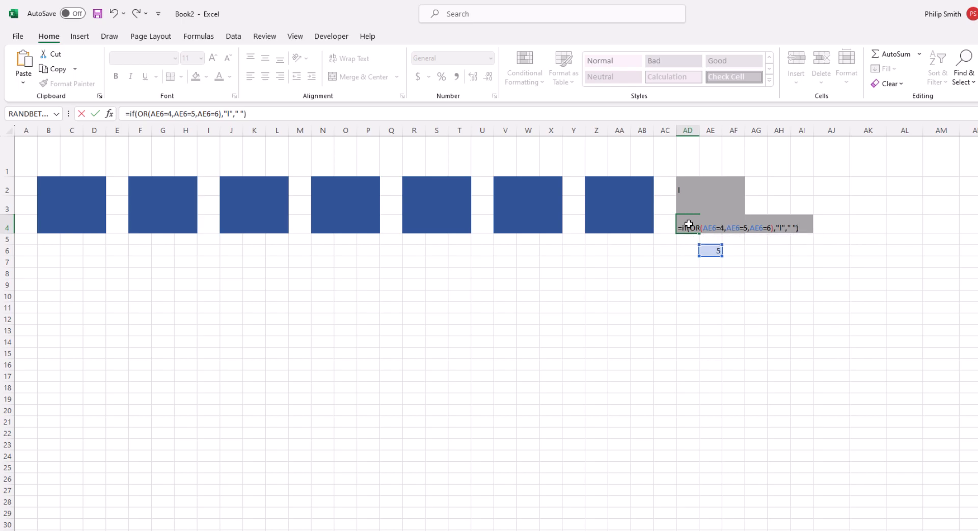
key("Return")
- Copy the exact formula text from cell AD4 into the opposite corner cell AF2
left_click(688, 224)
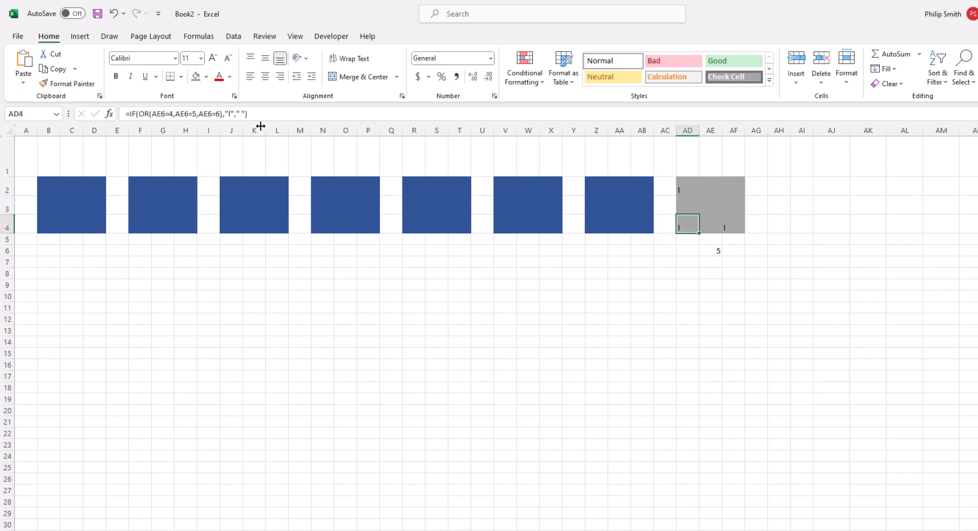
left_click_drag(250, 114, 126, 114)
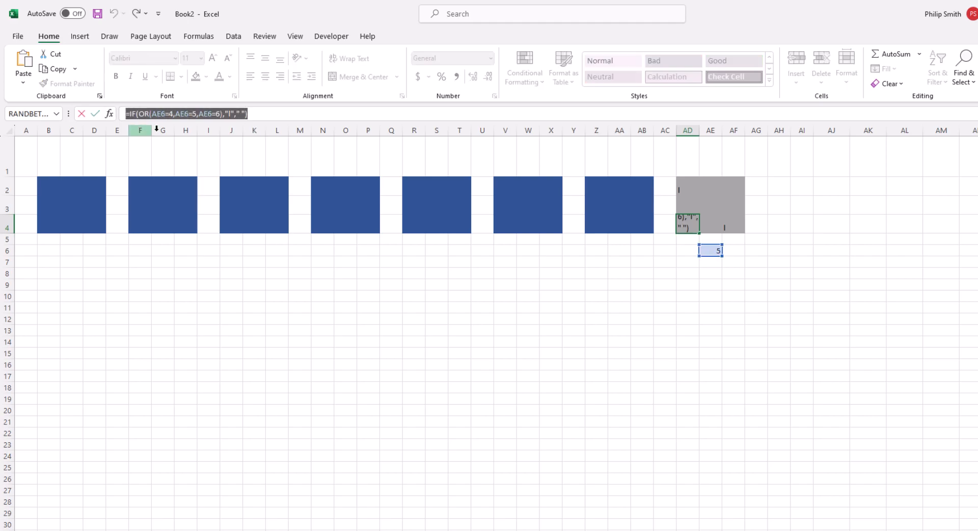
key("ctrl+c")
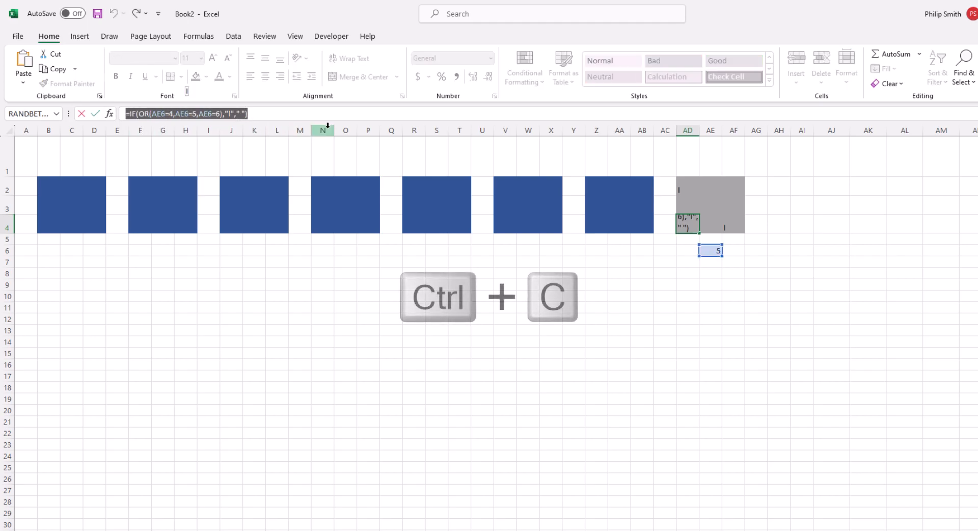
key("Return")
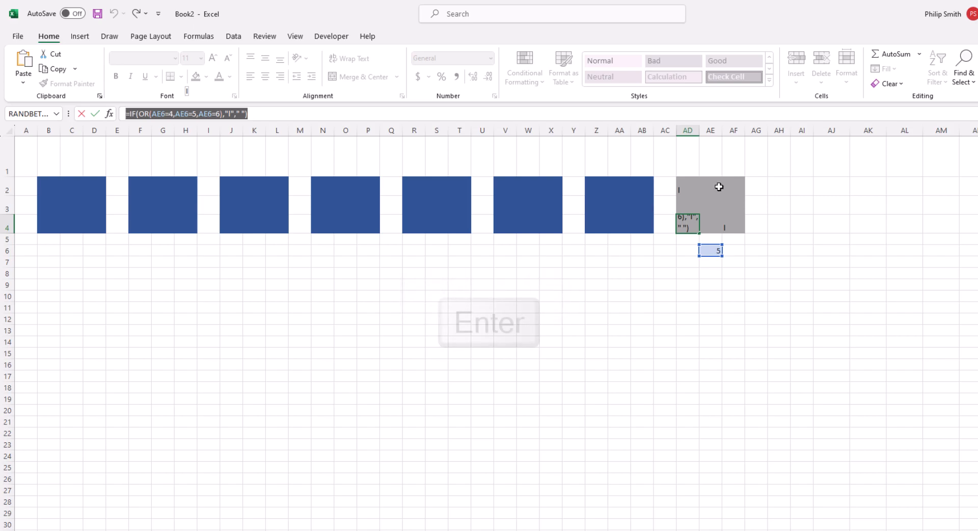
left_click(732, 187)
key("ctrl+v")
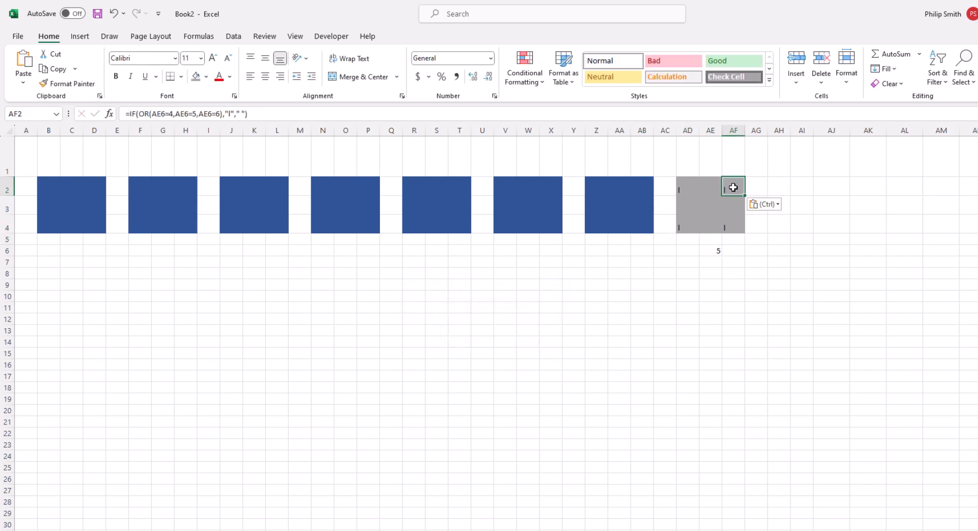
- Enter =IF(OR(AE6=1,AE6=3,AE6=5),"l"," ") in AE3, the centre cell of the grey dice block
left_click(705, 206)
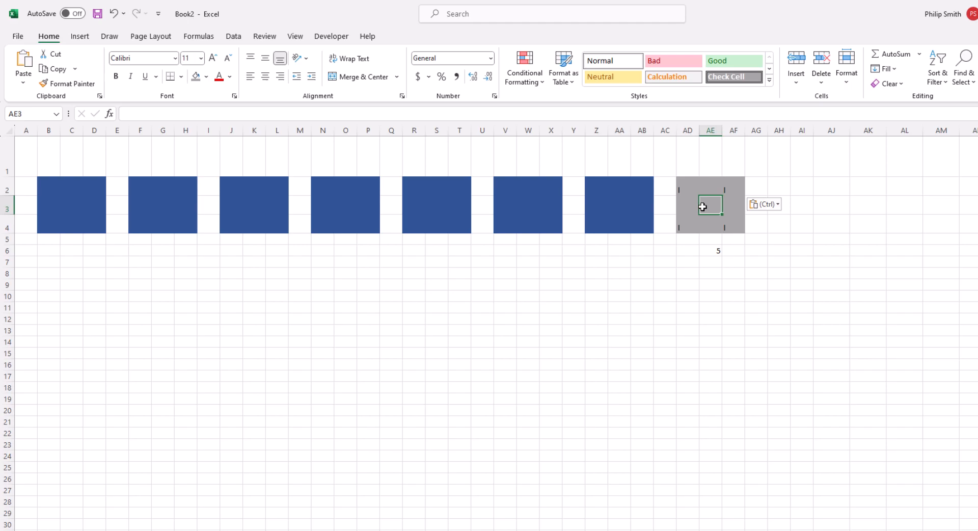
type("=if(OR(AE6=1,A")
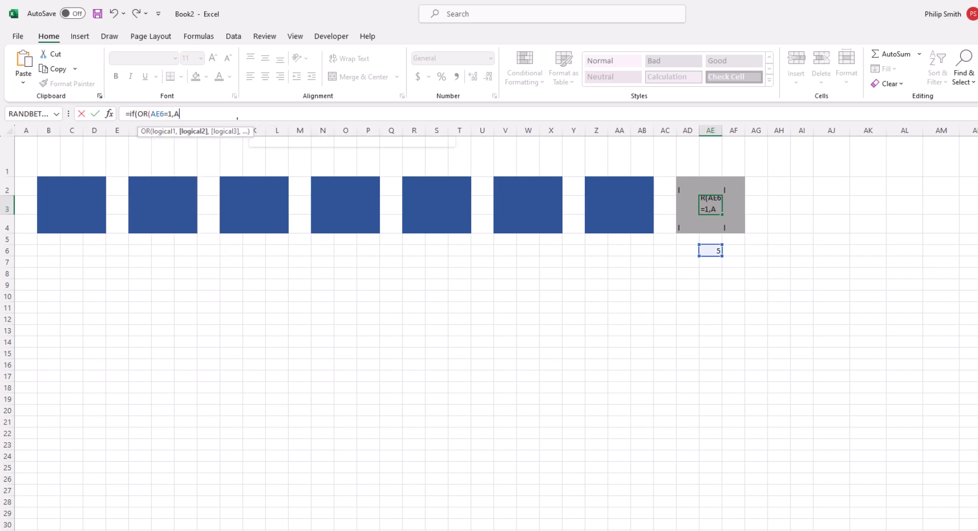
type("E6=3,AE6=5),\"I\",\" \")")
key("ctrl+Return")
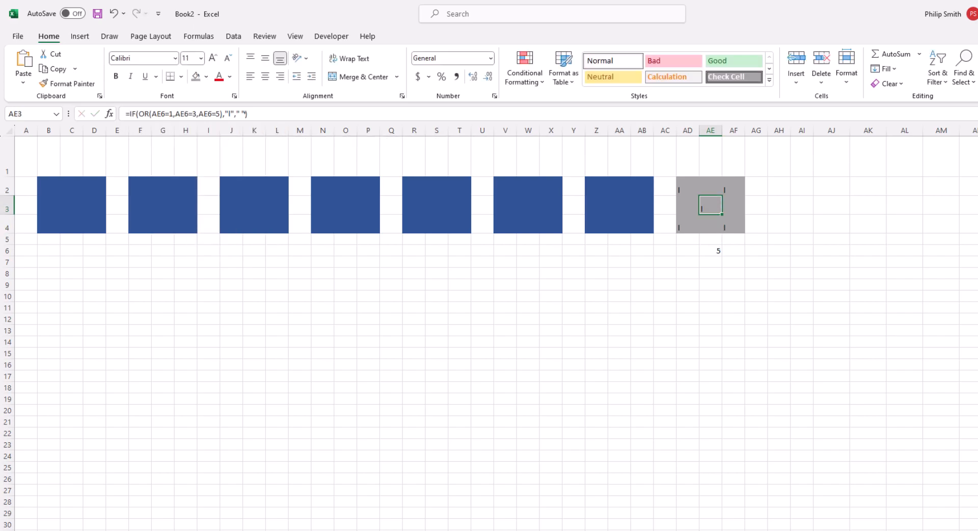
left_click_drag(251, 113, 127, 113)
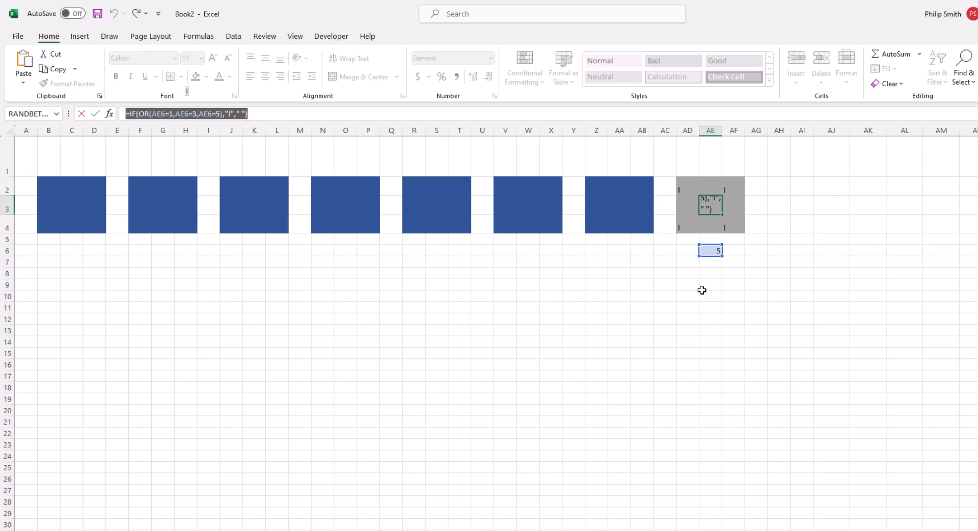
key("Escape")
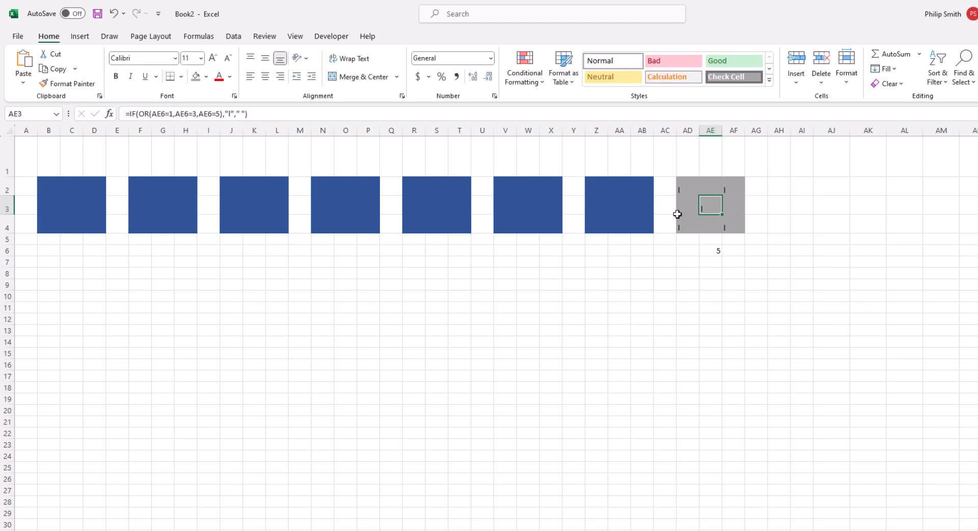
- Set the font of the grey dice block AD2:AF4 to Wingdings
left_click(683, 187)
left_click_drag(698, 187, 737, 219)
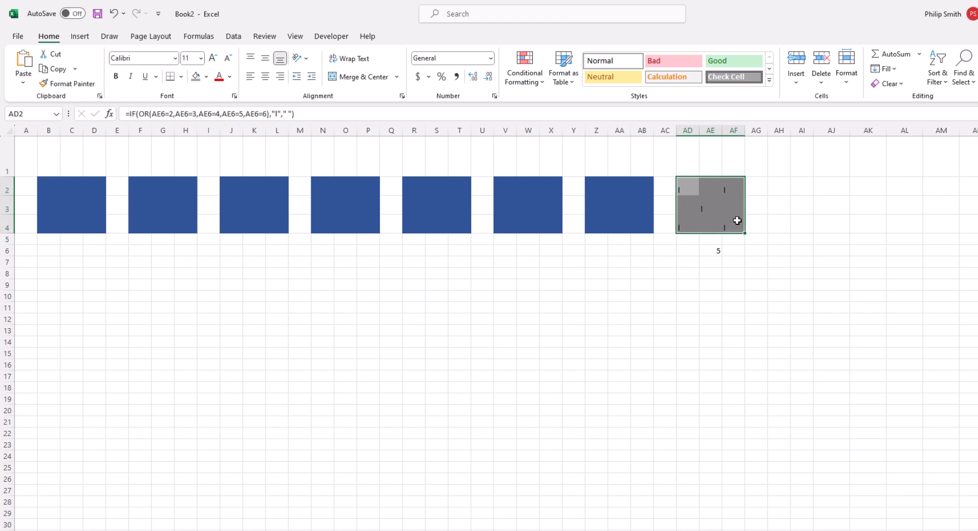
left_click(144, 58)
type("Win")
key("Return")
- Test the dice dots by setting cell AE6 to each value from 1 through 6 in turn
left_click(712, 251)
type("1")
key("Return")
key("Up")
type("2")
key("Return")
key("Up")
type("3")
key("Return")
key("Up")
type("4")
key("Return")
key("Up")
type("5")
key("Return")
key("Up")
type("6")
key("Return")
- Format the dots in AD2:AF4 at font size 36, centred horizontally and vertically in their cells
left_click_drag(682, 189, 727, 227)
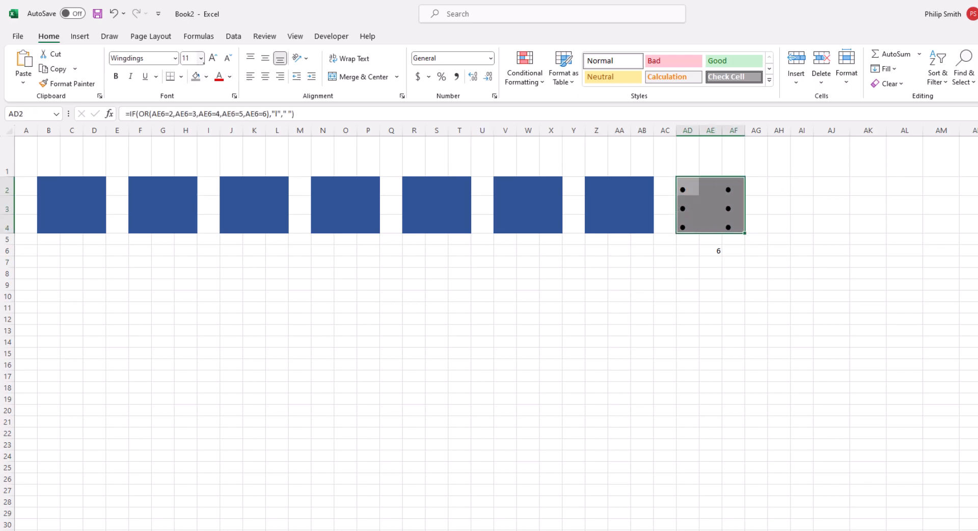
left_click(201, 58)
left_click(192, 243)
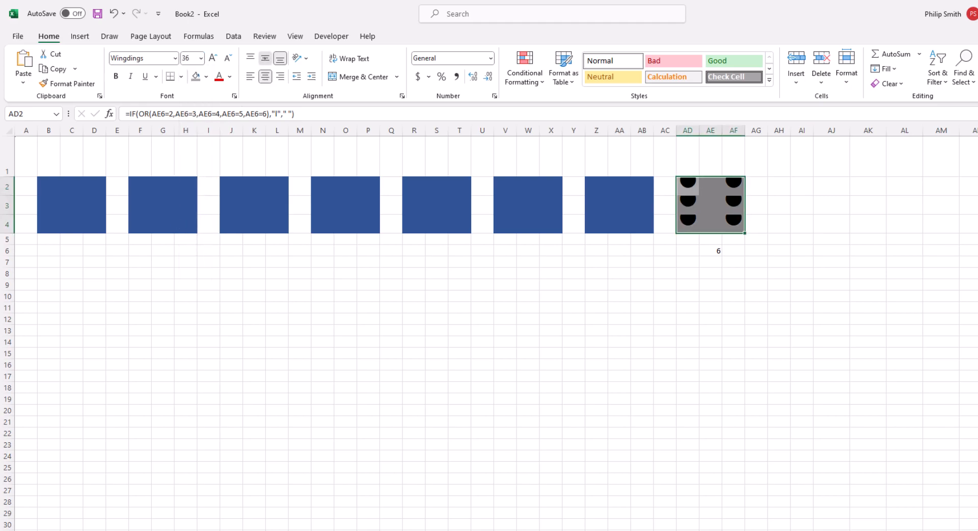
left_click(664, 296)
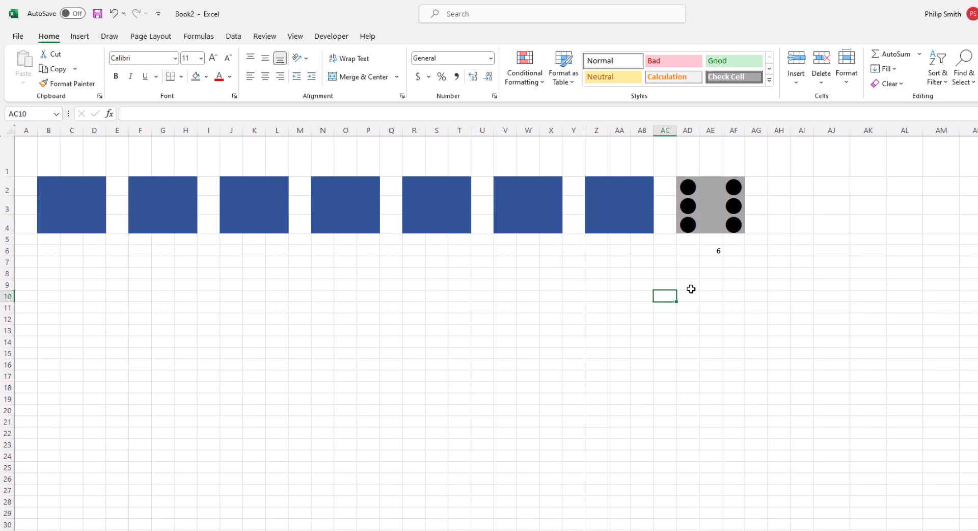
- Enter =RANDBETWEEN(1,6) in cell C6 under the first blue block
left_click(76, 260)
left_click(79, 247)
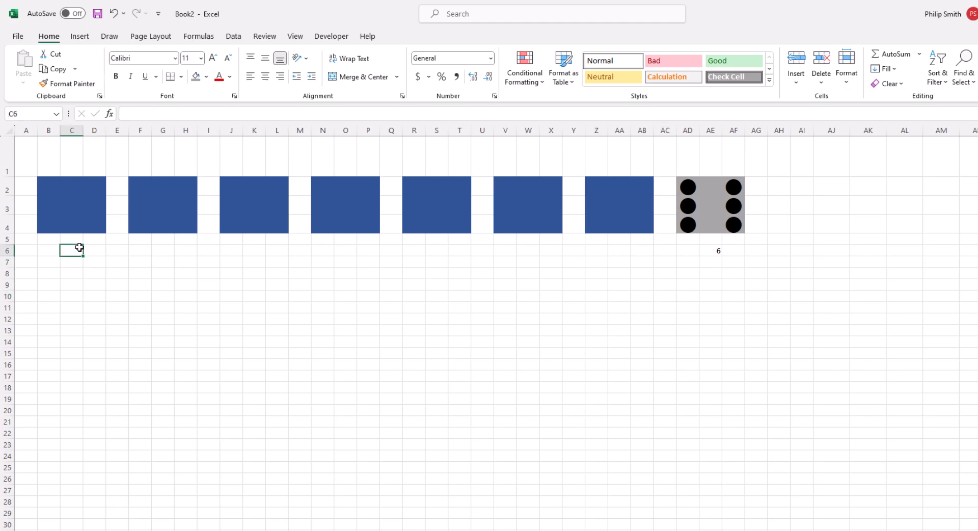
type("=r")
key("Down")
key("Down")
key("Down")
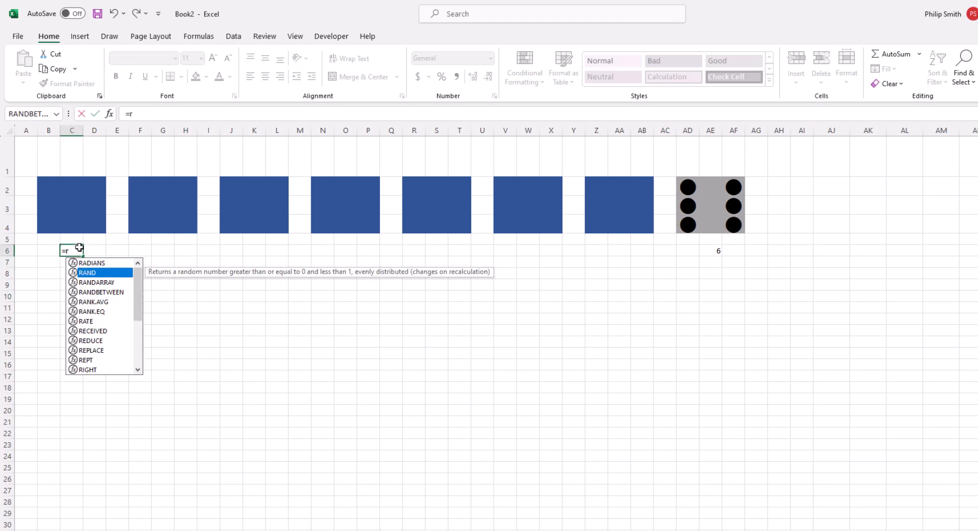
key("Tab")
left_click(188, 114)
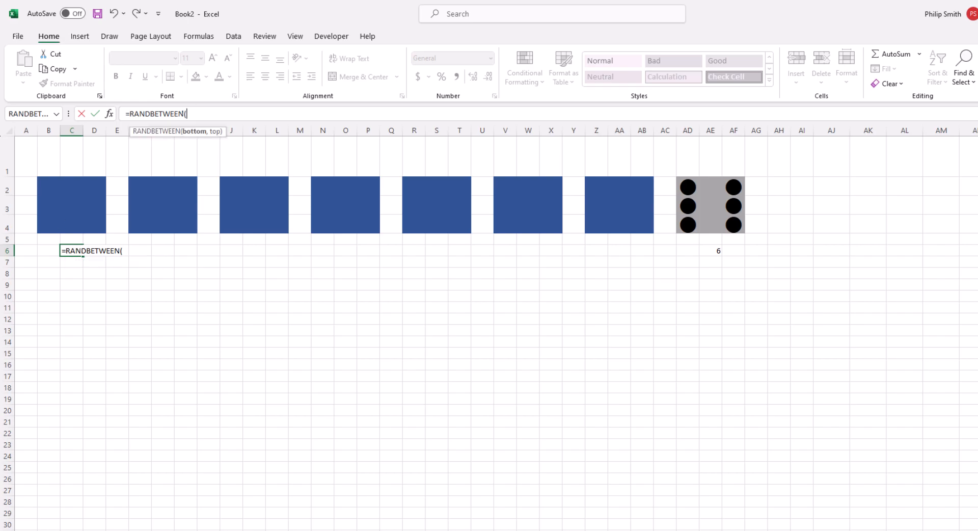
type("1,6)")
key("Return")
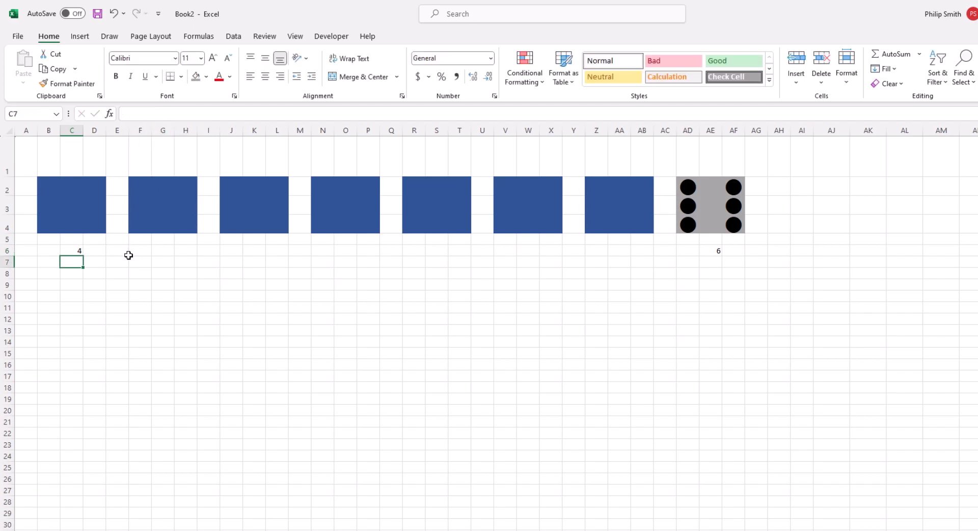
- Copy the RANDBETWEEN formula from cell C6 into G6 under the second blue block
left_click(72, 251)
key("ctrl+c")
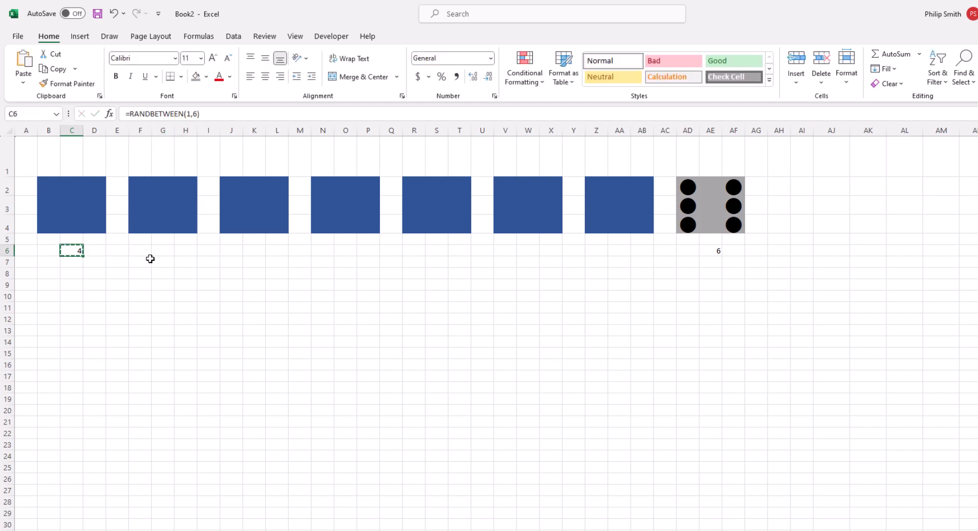
left_click(165, 250)
key("ctrl+v")
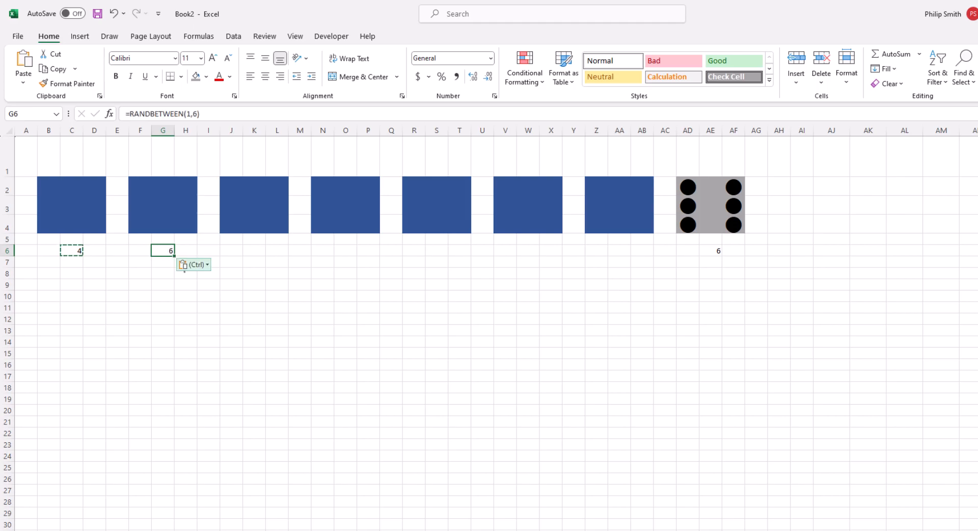
- Re-enter the unchanged formula in C6 to see how it recalculates the random numbers in C6 and G6
left_click(75, 250)
left_click(209, 115)
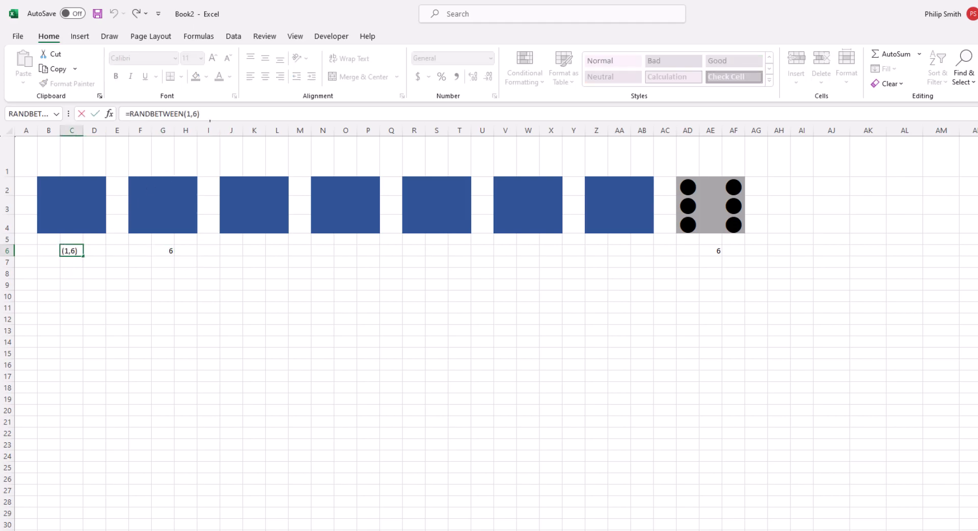
key("Return")
left_click(158, 248)
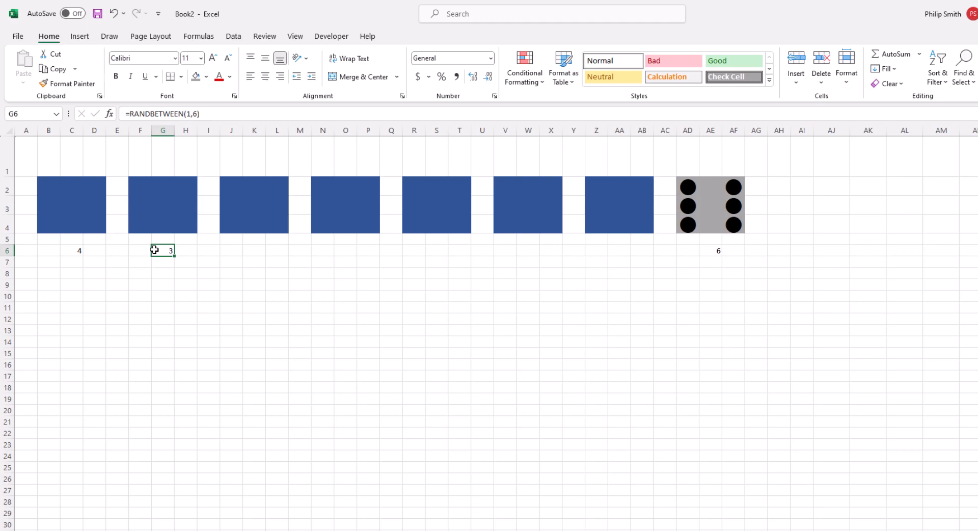
- Check in the ribbon customization options where the Developer tab is enabled, and leave them without saving changes
left_click(327, 37)
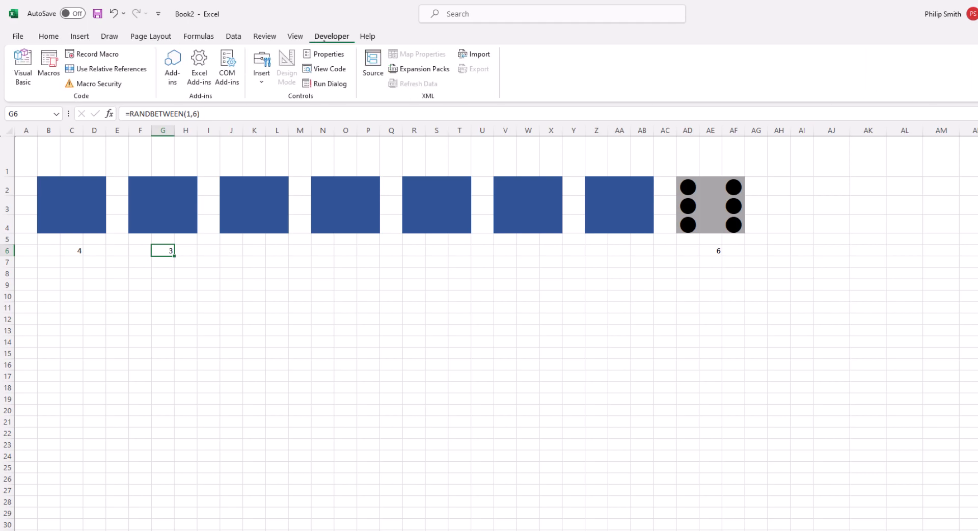
right_click(400, 35)
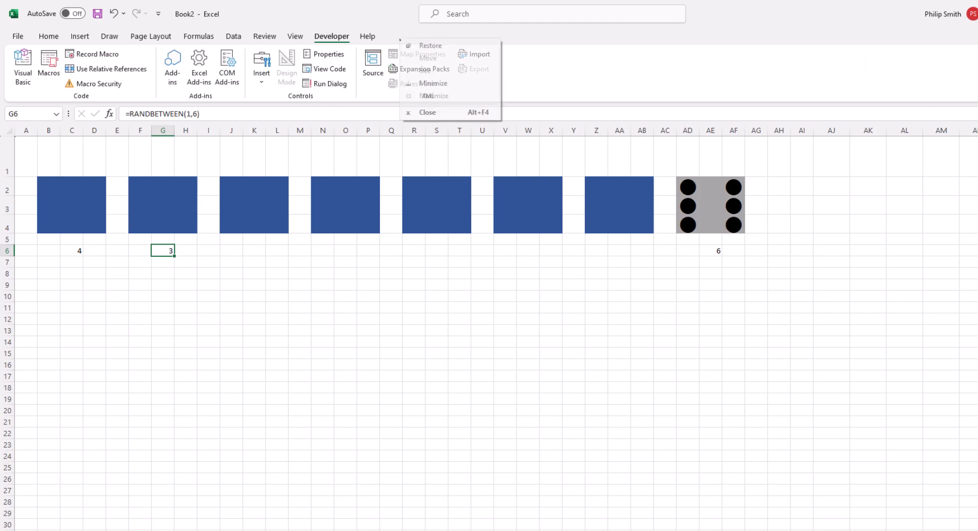
right_click(561, 75)
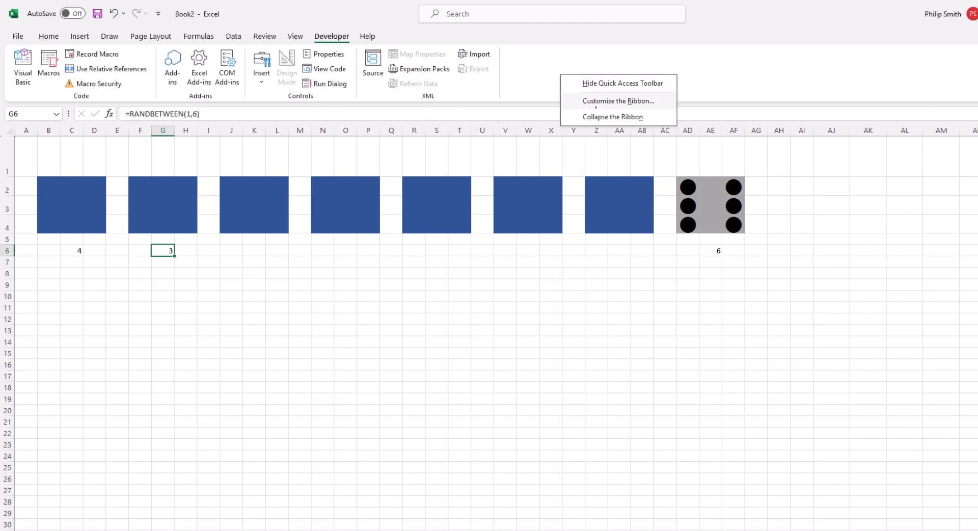
left_click(618, 101)
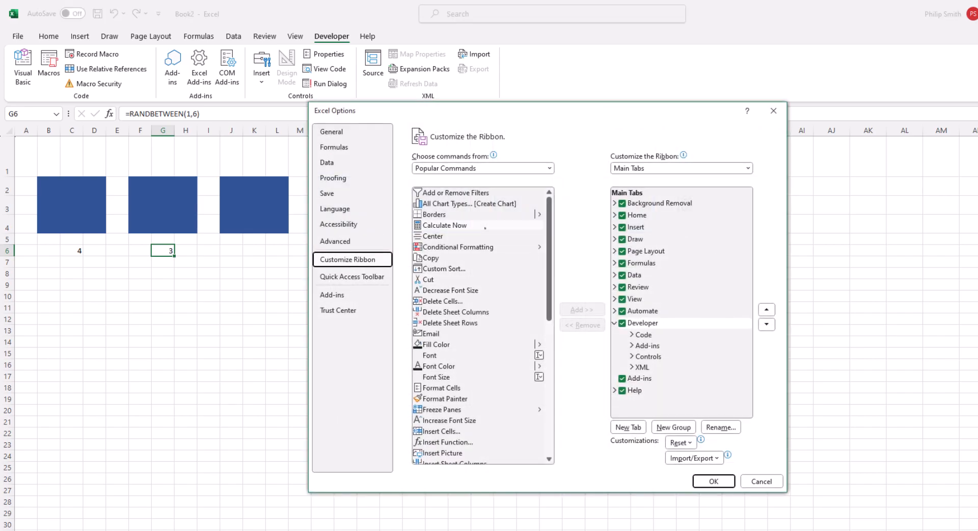
left_click(470, 342)
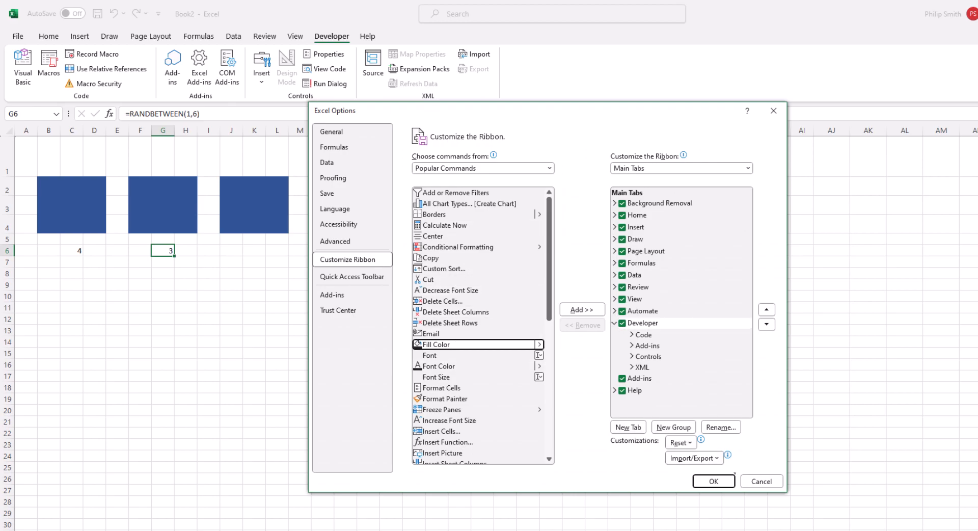
left_click(762, 481)
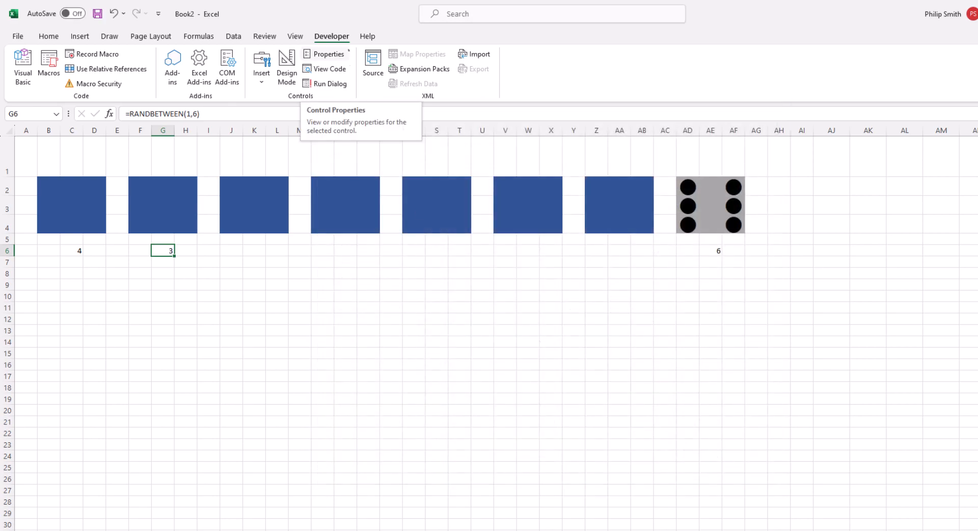
- Open the Visual Basic editor and insert a new module in the Book2 project
left_click(22, 69)
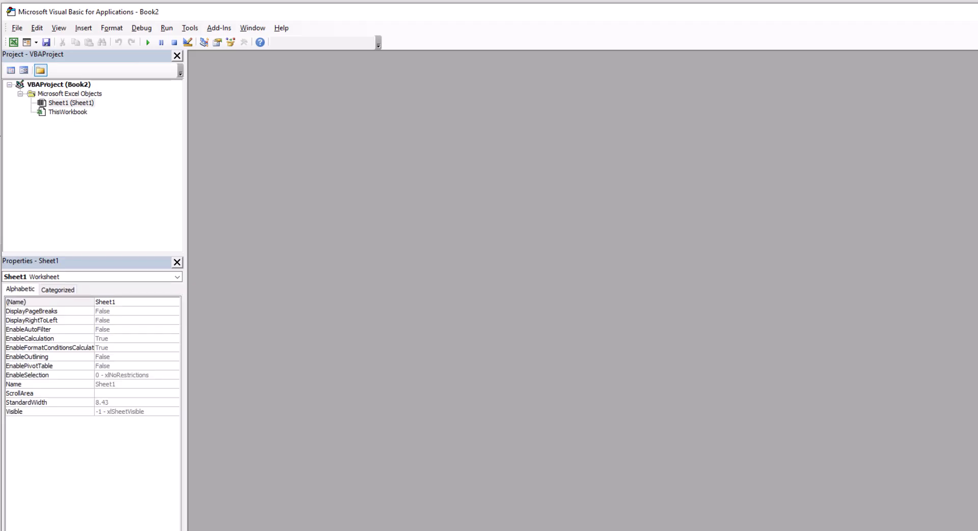
left_click(82, 28)
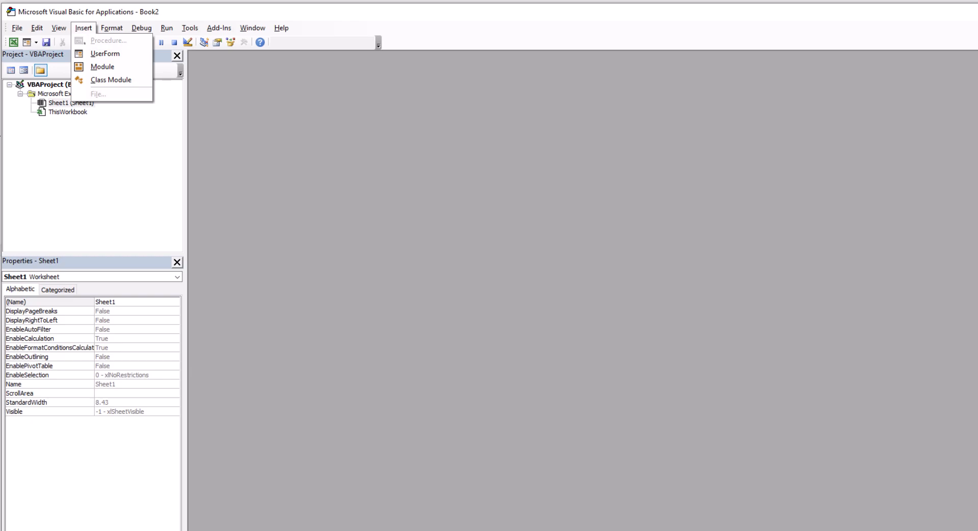
left_click(102, 67)
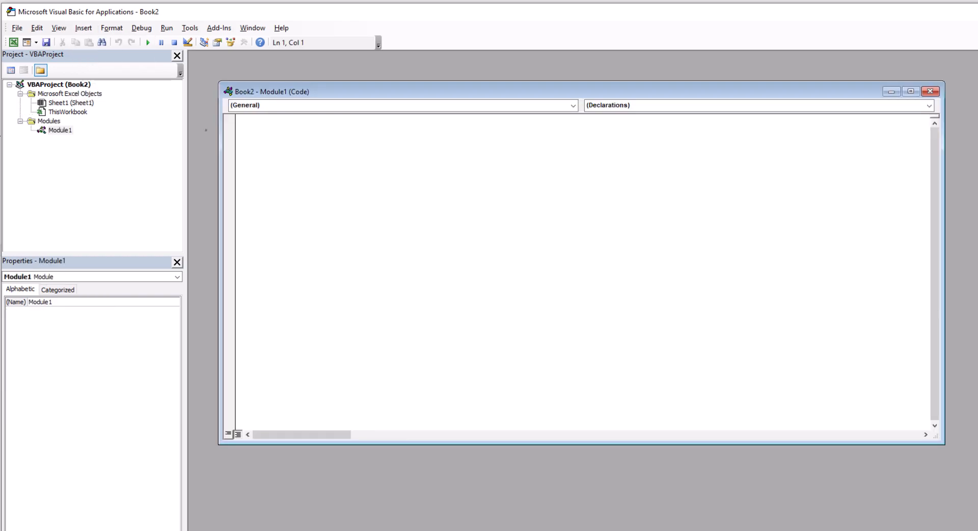
- Write a macro Dice_D2 in the module that sets Range("c6") = Application.RandBetween(1, 2)
type("sub Dice_ D2()")
key("Return")
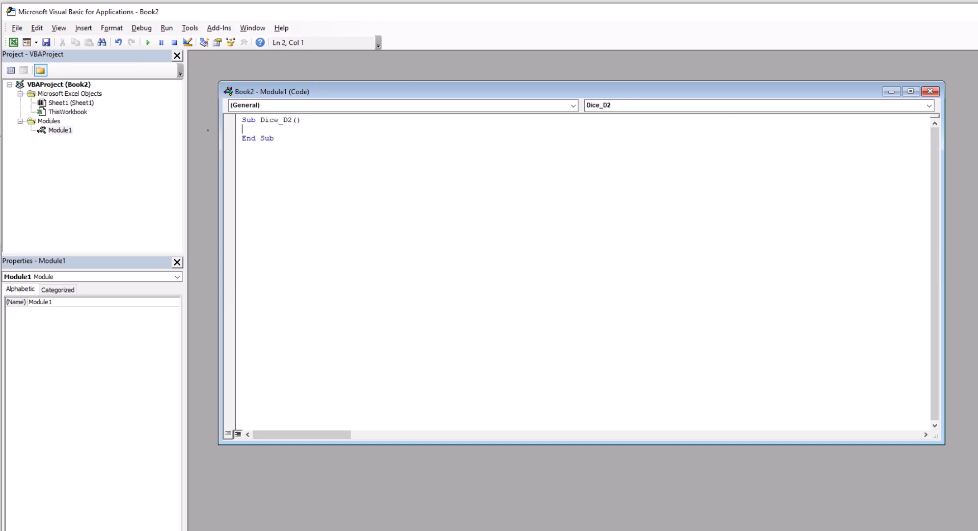
type("Range(")
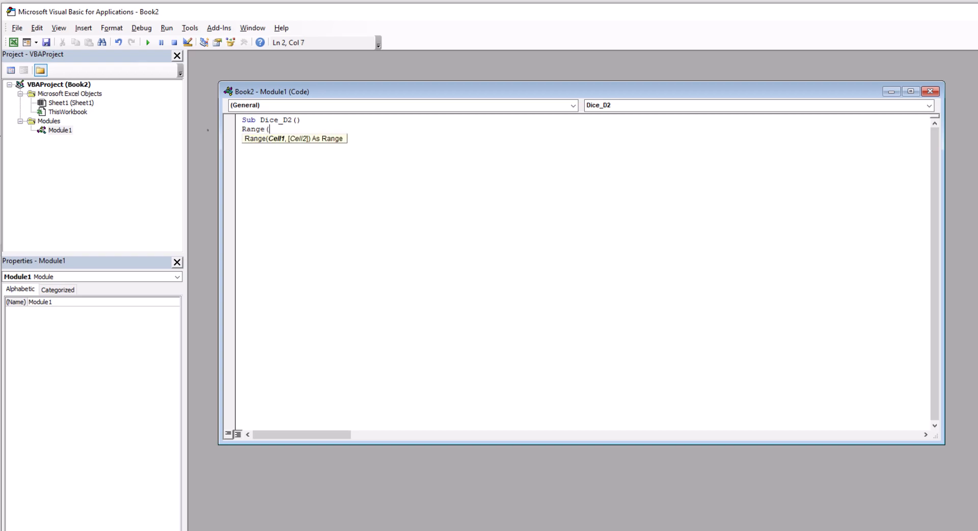
type("\"c6\") =")
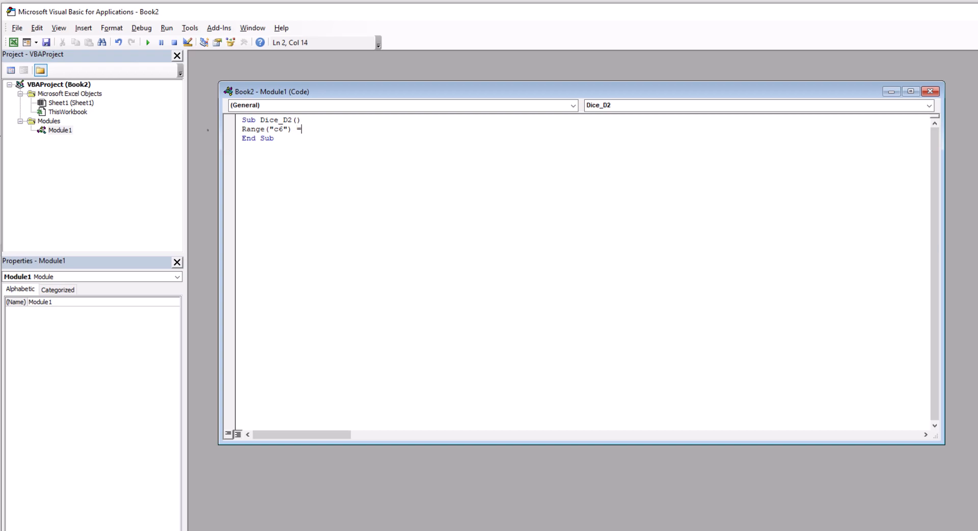
type("Application")
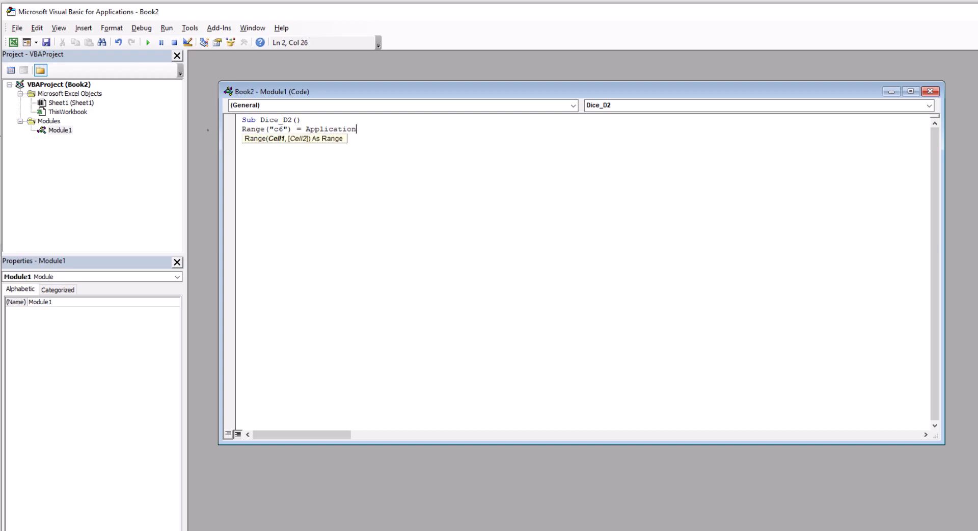
type(".RandBe")
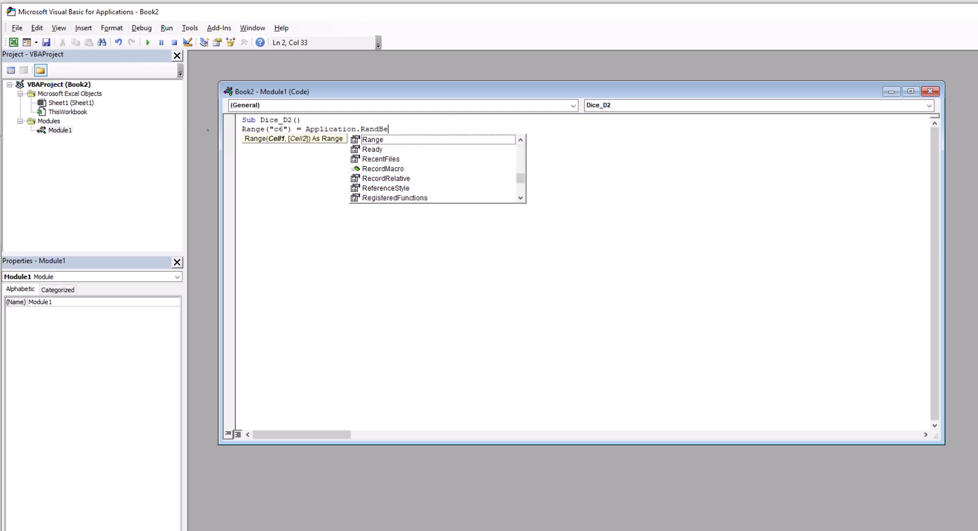
type("wtween(1,2")
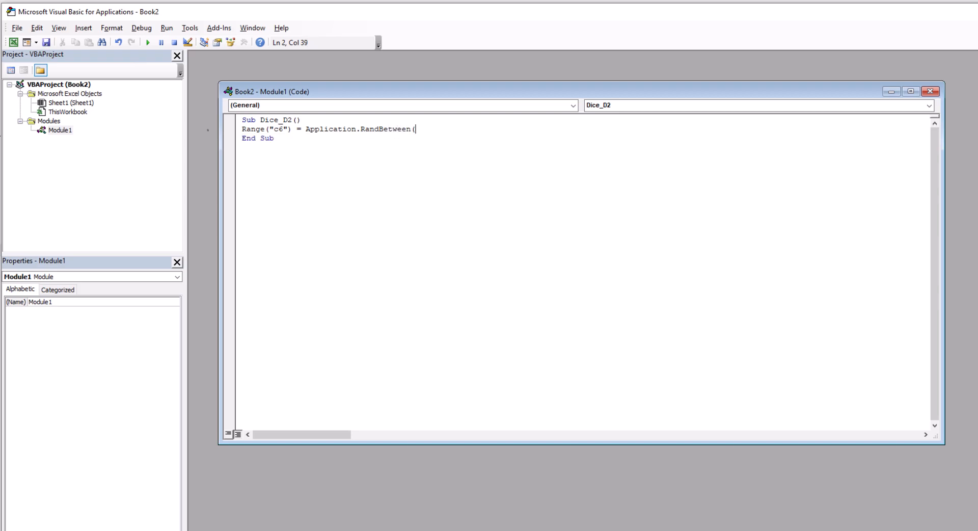
type(")")
key("Return")
key("BackSpace")
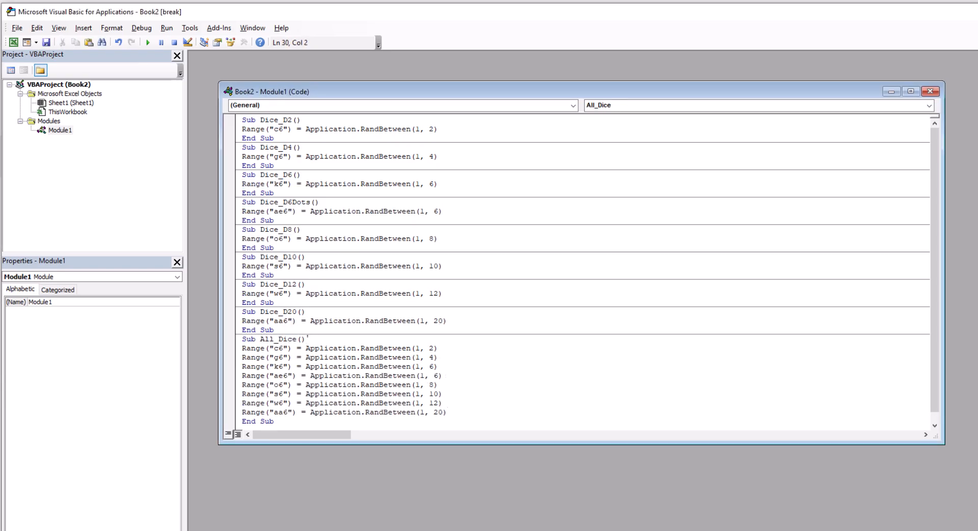
- Return to the Excel sheet and add a form control button over B1:D1 with the Dice_D2 macro assigned
left_click(14, 43)
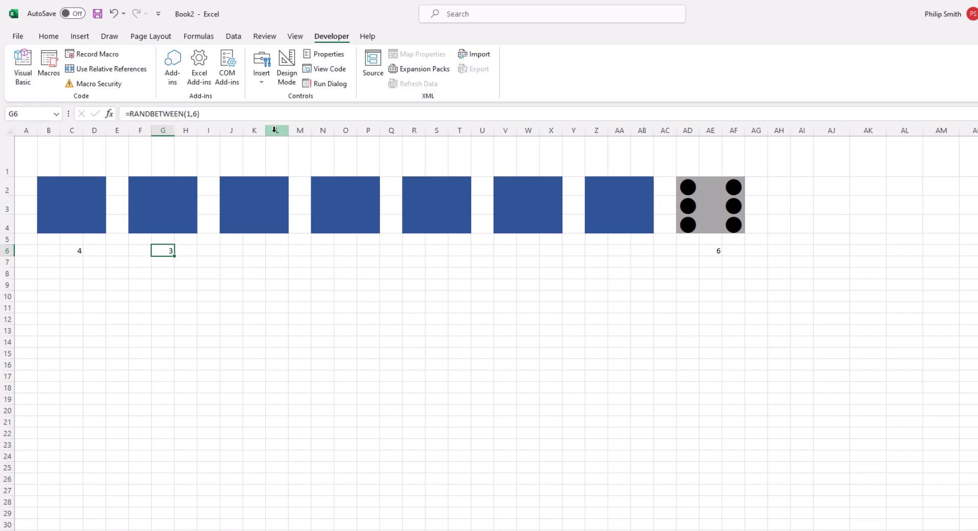
left_click(262, 76)
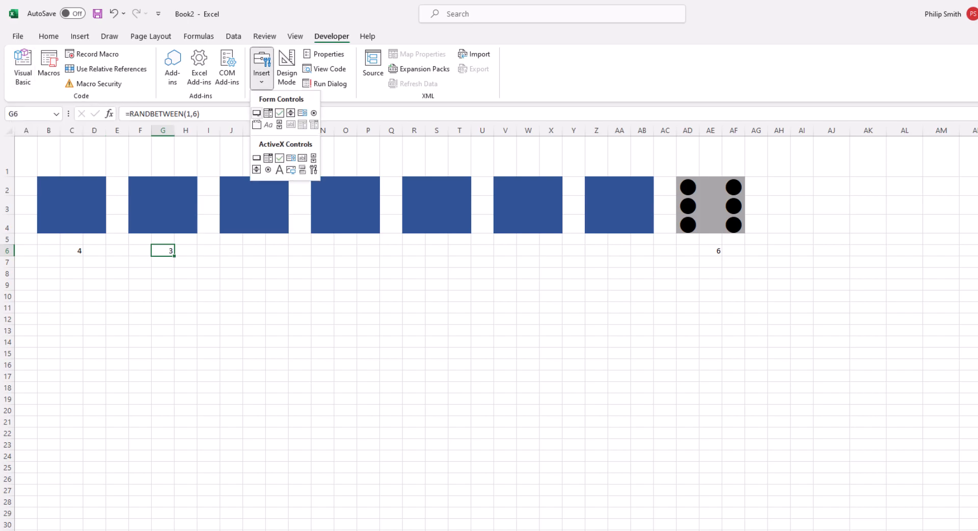
left_click(257, 113)
left_click_drag(39, 140, 109, 176)
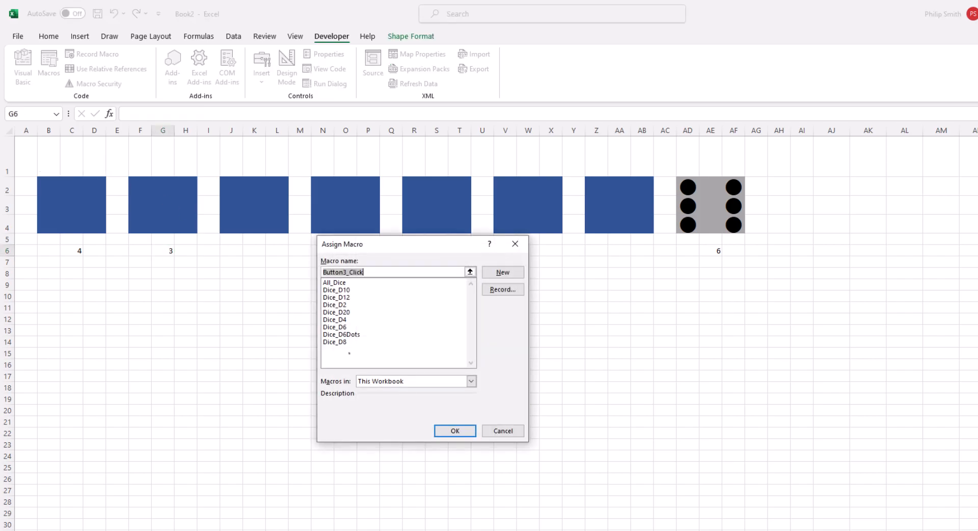
left_click(335, 304)
left_click(455, 431)
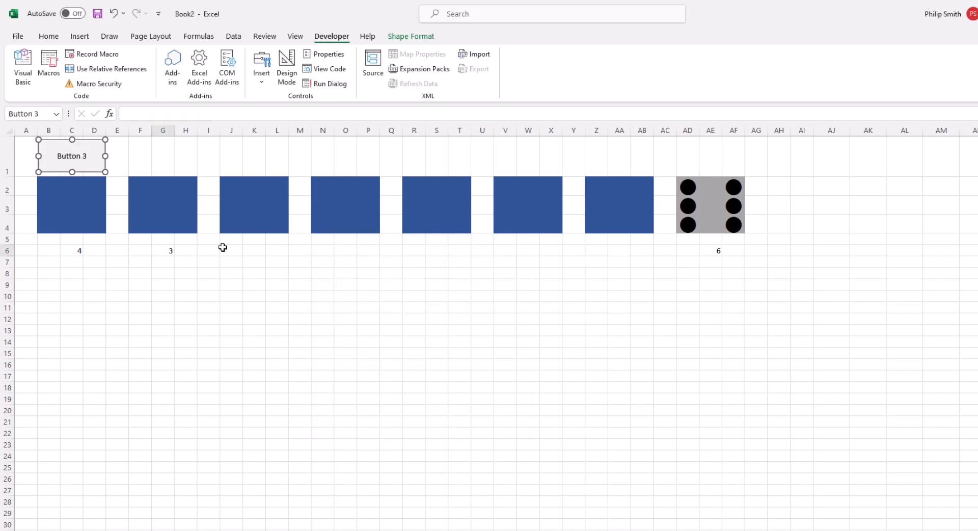
- Resize the new button to 0.73" high by 1.25" wide and align it over B1:D1 directly above the first blue block
left_click(410, 37)
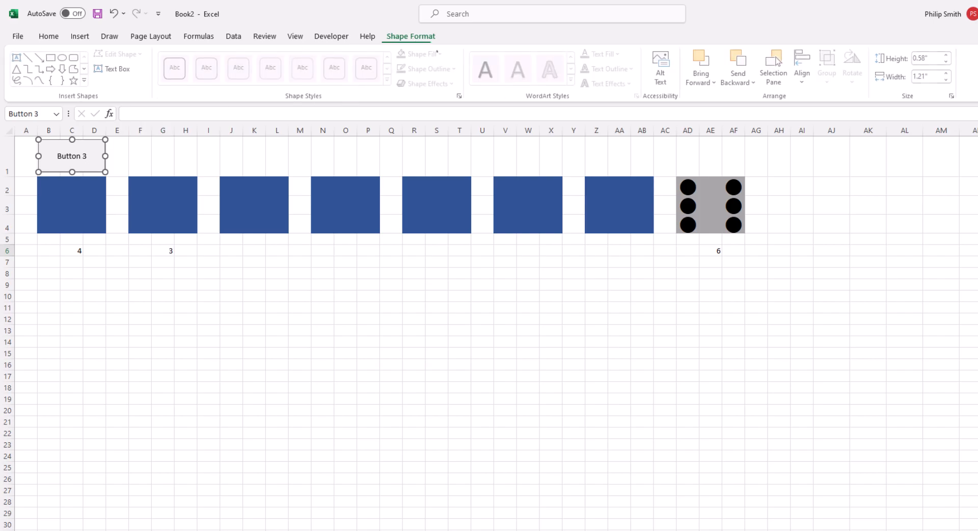
left_click(930, 59)
type(".7")
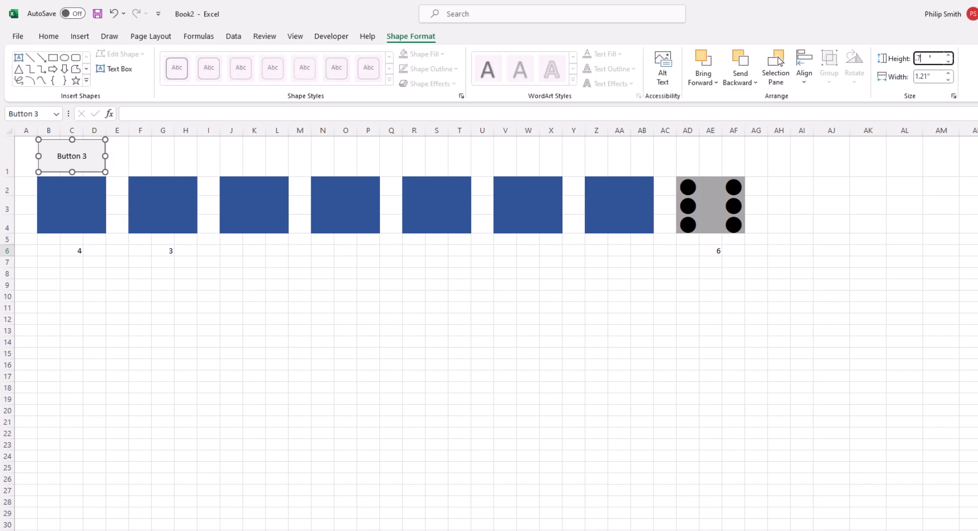
type("3")
key("Return")
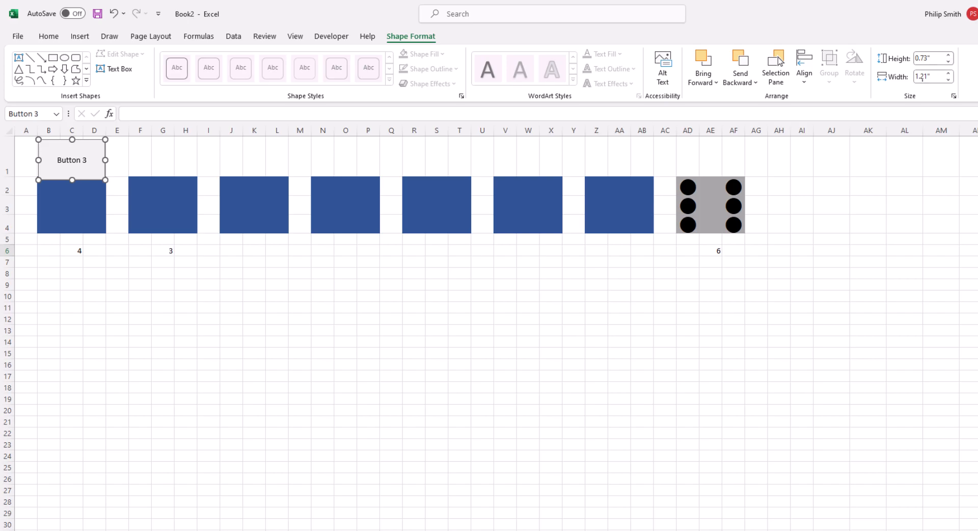
left_click(923, 78)
type("1.25")
key("Return")
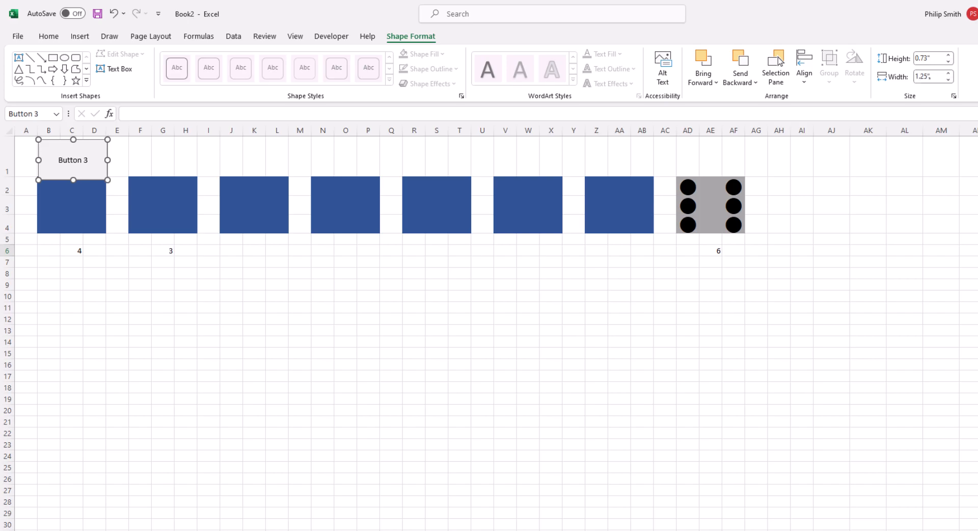
left_click_drag(81, 151, 84, 148)
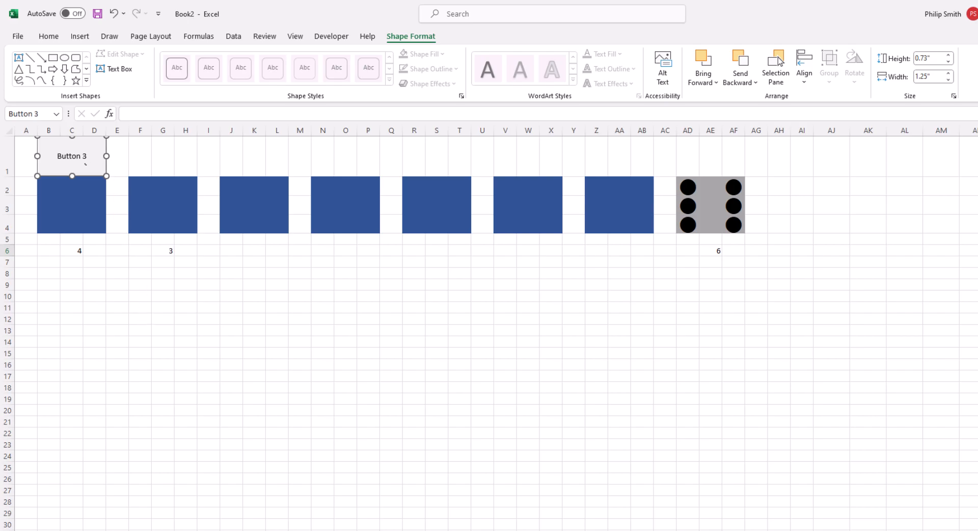
- Copy the button and paste it in row 1 above each remaining die block, plus one more copy at AH1
right_click(87, 165)
left_click(116, 189)
left_click(133, 157)
key("ctrl+v")
left_click(223, 152)
key("ctrl+v")
left_click(323, 151)
key("ctrl+v")
left_click(406, 153)
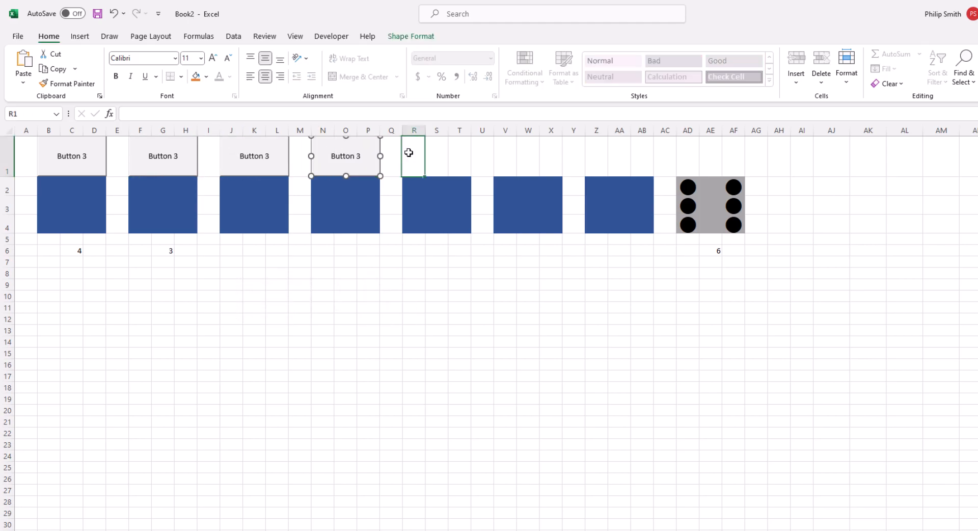
key("ctrl+v")
left_click(500, 153)
key("ctrl+v")
left_click(596, 155)
key("ctrl+v")
left_click(683, 157)
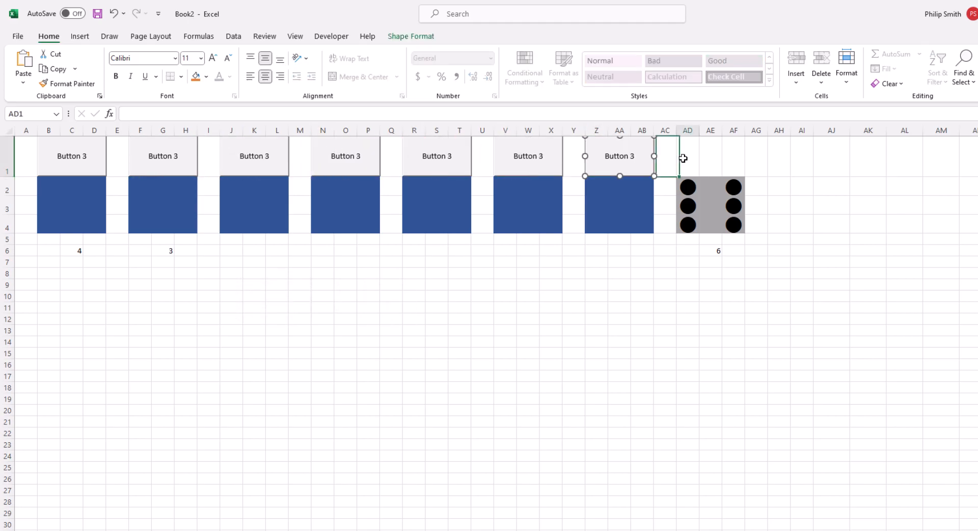
key("ctrl+v")
left_click(779, 157)
key("ctrl+v")
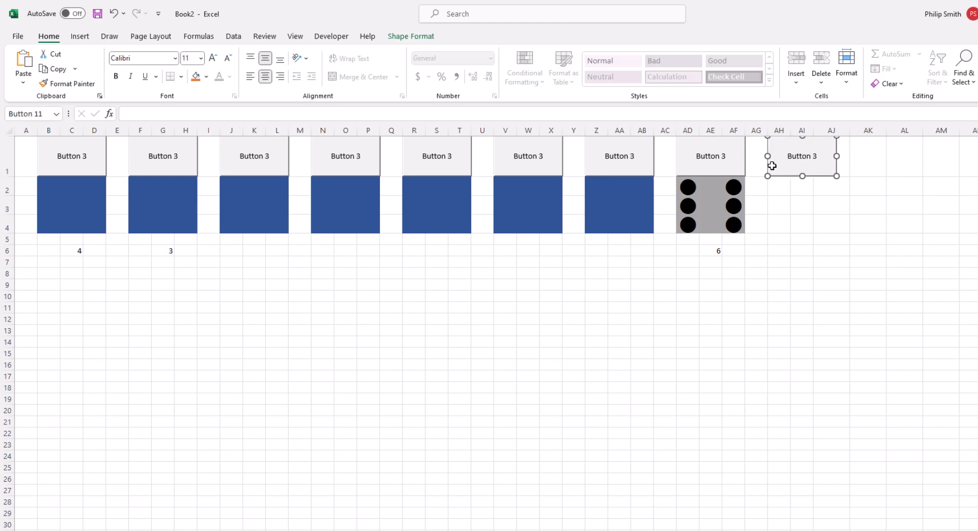
- Set the spacer columns A, E, I, M, Q, U, Y, AC and AG to a column width of 0.58
left_click(756, 131)
left_click(667, 130, "ctrl")
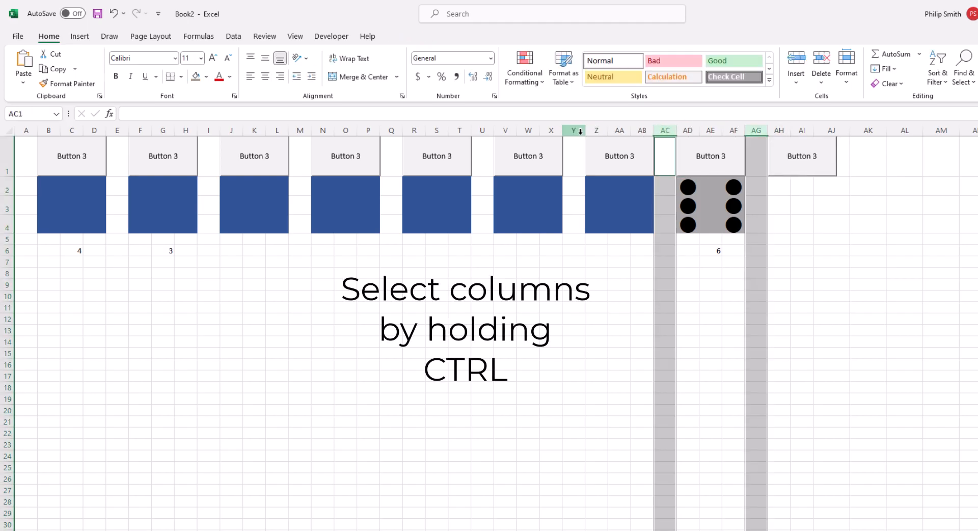
left_click(573, 130, "ctrl")
left_click(481, 130, "ctrl")
left_click(391, 131, "ctrl")
left_click(300, 131, "ctrl")
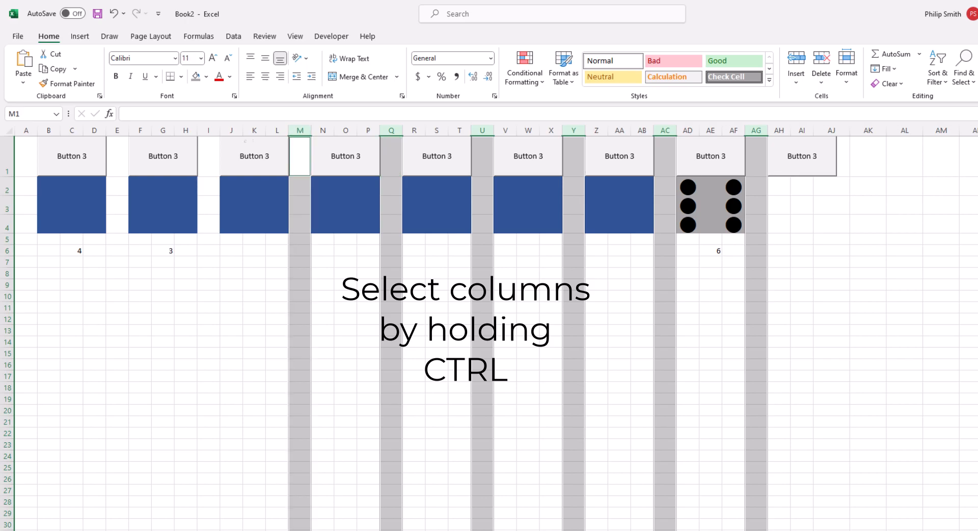
left_click(209, 131, "ctrl")
left_click(117, 131, "ctrl")
left_click(28, 129, "ctrl")
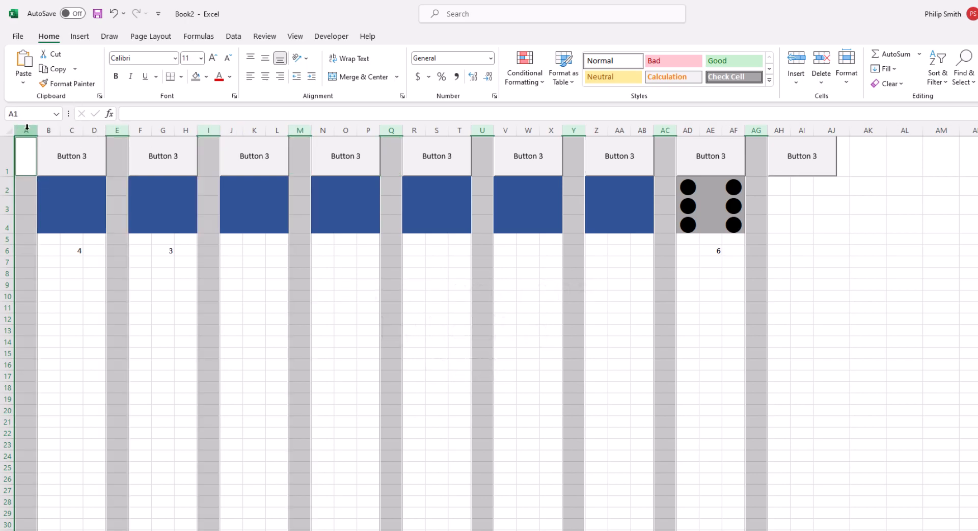
right_click(28, 129)
left_click(76, 367)
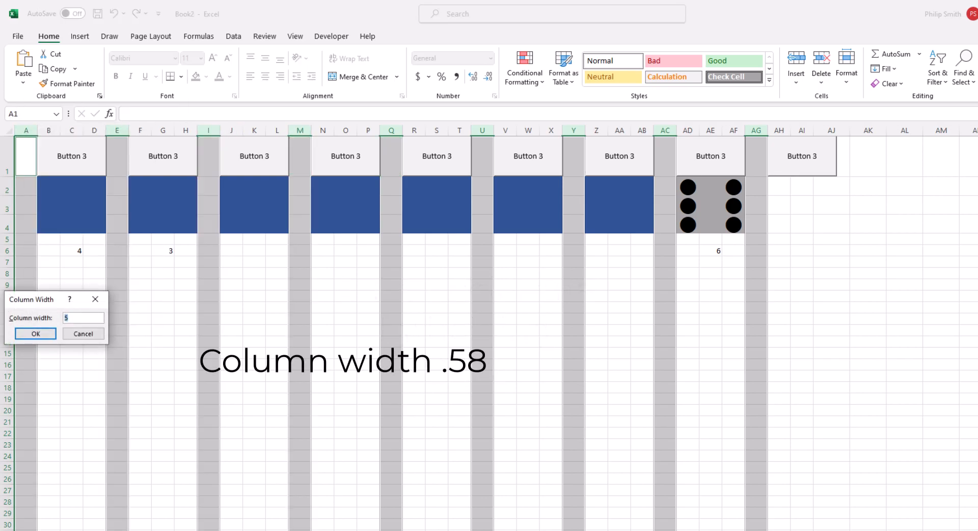
type("5,0,58")
key("Return")
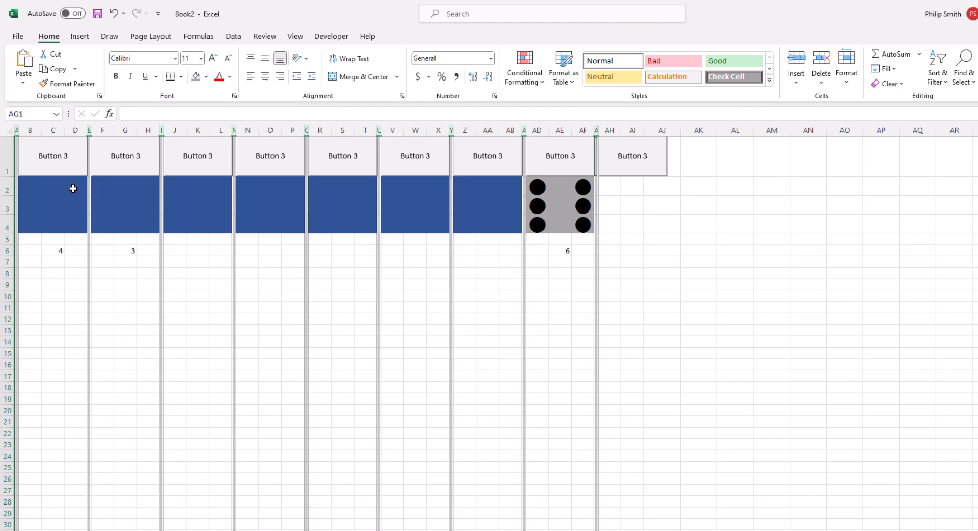
- Change the text of the button above the first blue block to Roll D2
right_click(64, 164)
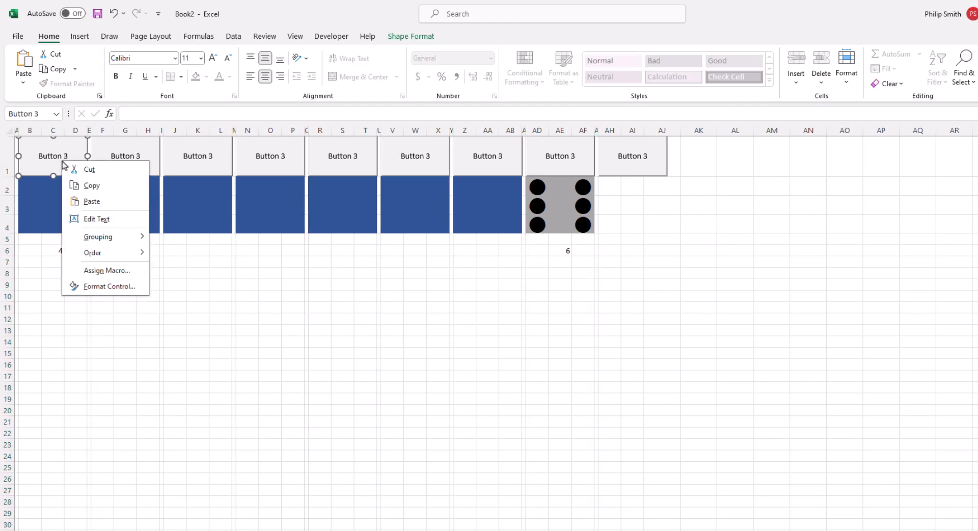
left_click(102, 219)
key("Delete")
key("Delete")
key("Delete")
key("Delete")
key("Delete")
key("Delete")
key("Delete")
key("Delete")
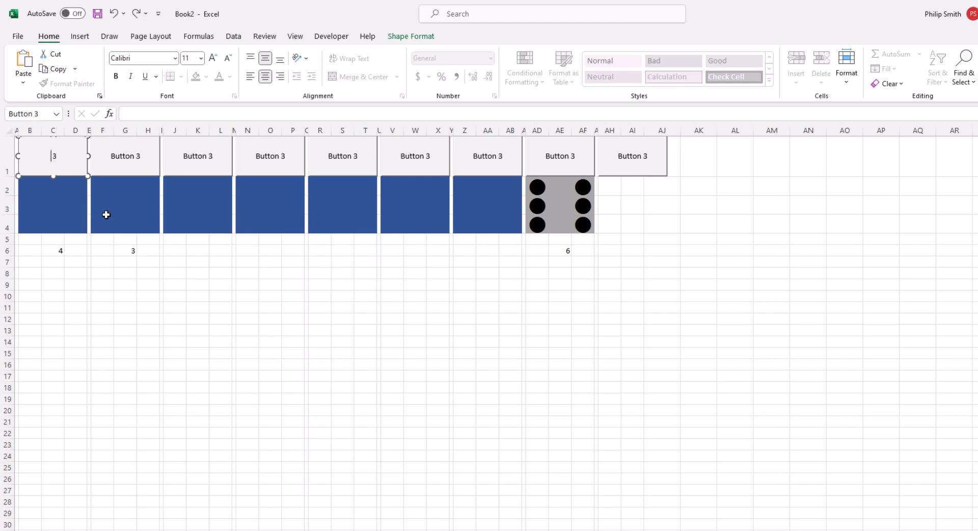
type("Roll D2")
left_click(124, 284)
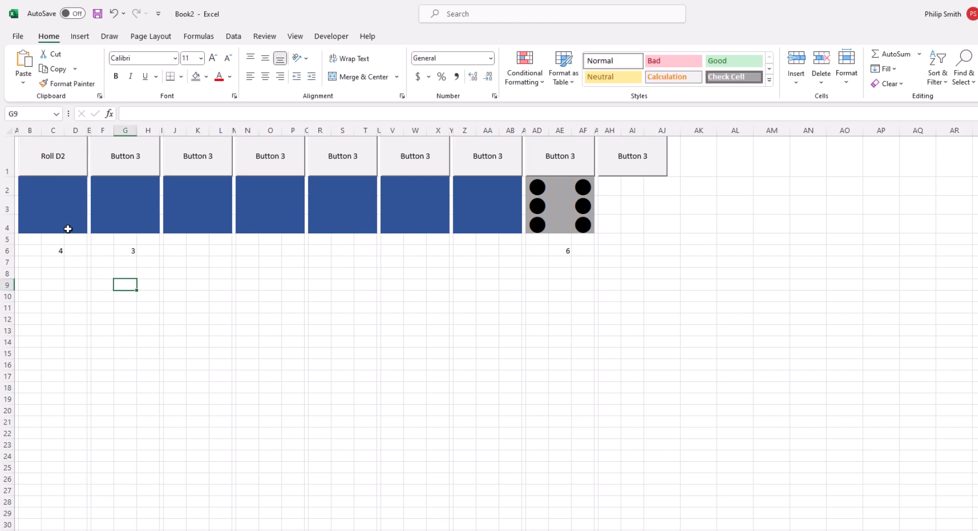
- Test the Roll D2 button by rolling it several times
left_click(61, 168)
left_click(62, 168)
left_click(67, 163)
left_click(66, 163)
- Label the buttons above the second to fifth blue blocks Roll D4, Roll D6, Roll D8 and Roll D10
right_click(133, 155)
left_click(158, 215)
type("Roll D4")
right_click(179, 155)
left_click(206, 216)
type("Roll D6")
right_click(256, 156)
left_click(286, 219)
type("ll D10")
- Label the buttons above the sixth and seventh blue blocks Roll D12 and Roll D20
right_click(400, 162)
left_click(421, 221)
key("Delete")
key("Delete")
key("Delete")
key("Delete")
key("Delete")
key("Delete")
key("Delete")
key("Delete")
type("Roll D12")
right_click(472, 164)
left_click(497, 223)
type("Roll D20")
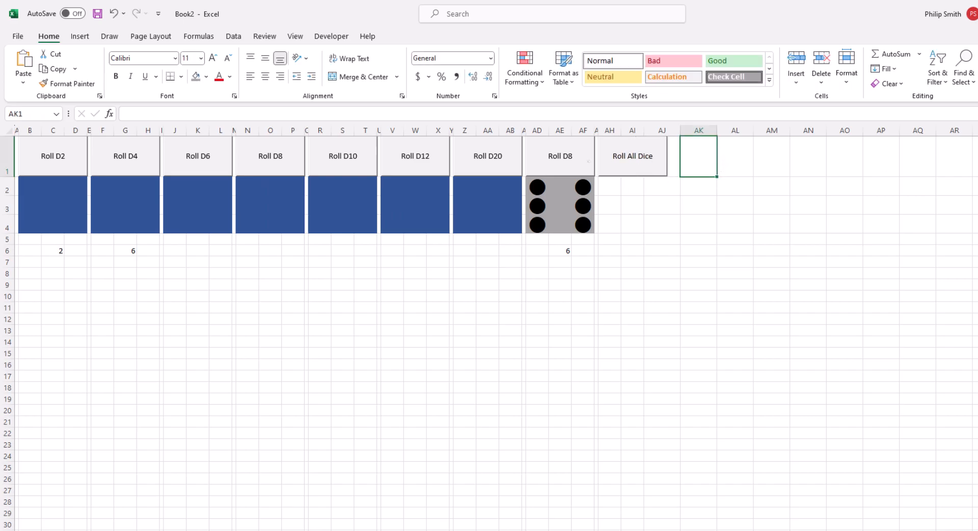
- Correct the label of the button above the dotted die to Roll D6
right_click(574, 158)
left_click(606, 213)
key("BackSpace")
type("6")
left_click(342, 319)
- Assign the Dice_D4 macro to the Roll D4 button and test a roll
right_click(121, 169)
left_click(153, 269)
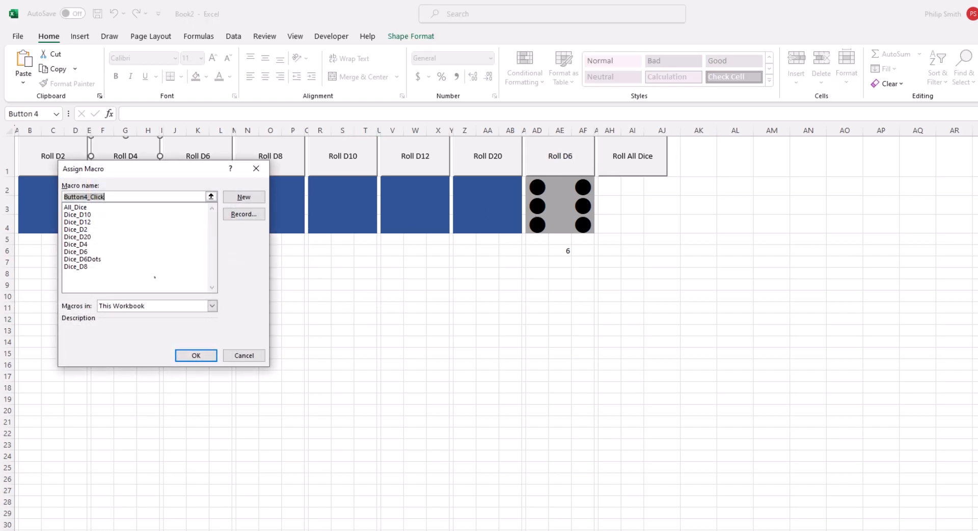
left_click(81, 244)
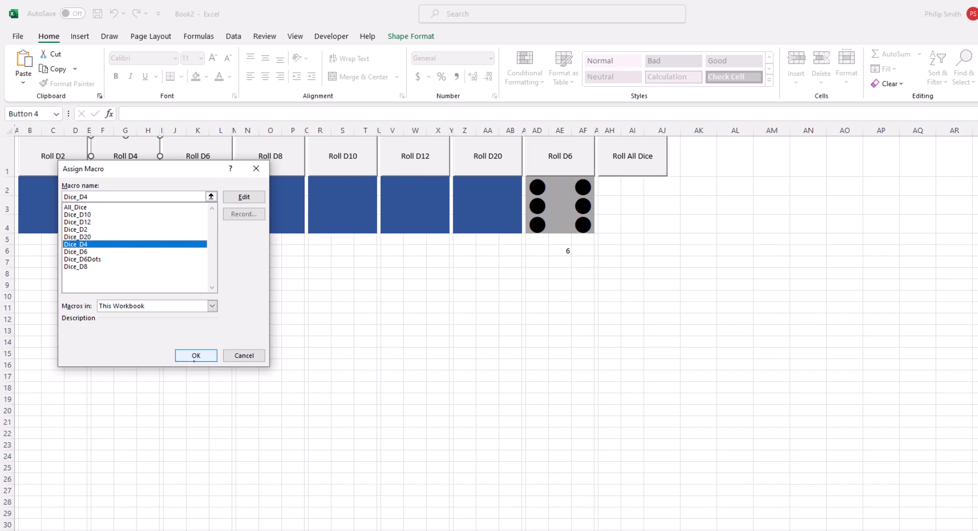
left_click(196, 355)
left_click(223, 376)
left_click(140, 164)
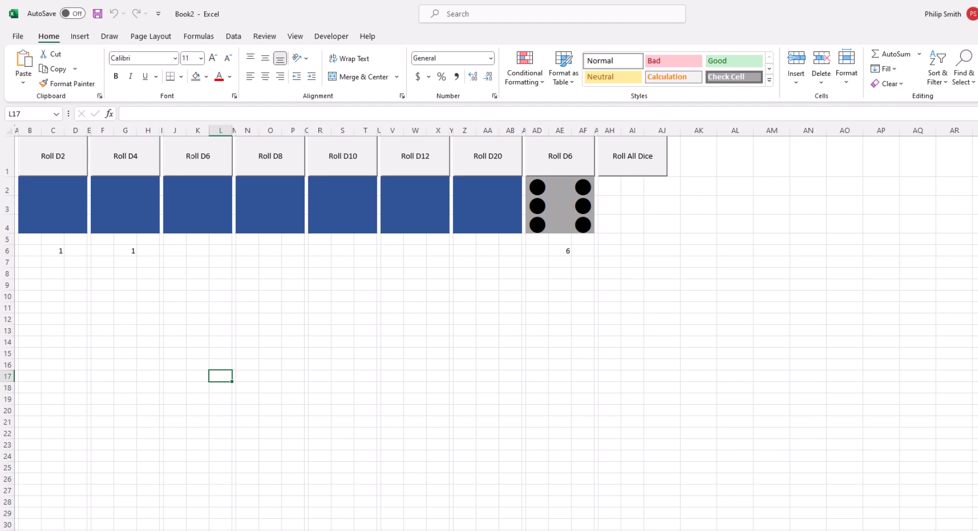
- Assign the Dice_D6, Dice_D8, Dice_D10 and Dice_D12 macros to the matching buttons above the blue blocks
right_click(231, 152)
left_click(234, 255)
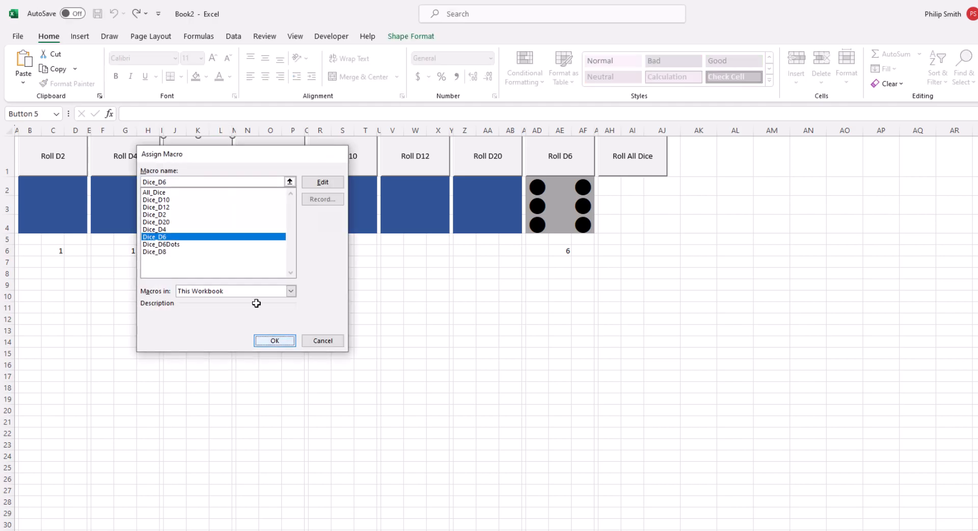
left_click(227, 271)
left_click(339, 360)
right_click(337, 162)
left_click(379, 271)
left_click(292, 211)
left_click(409, 351)
right_click(400, 162)
left_click(442, 272)
- Assign Dice_D20 to Roll D20, Dice_D6Dots to the dotted die's Roll D6 button, and All_Dice to Roll All Dice
right_click(467, 162)
left_click(506, 273)
left_click(421, 237)
left_click(532, 355)
right_click(539, 164)
left_click(579, 273)
left_click(509, 259)
left_click(606, 353)
left_click(564, 209)
left_click(685, 358)
left_click(690, 155)
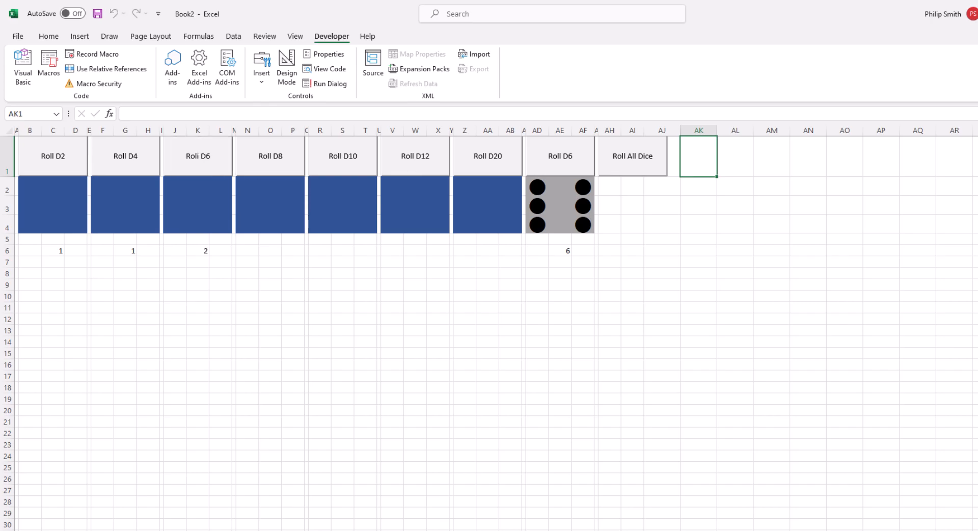
- Test the Roll D20, dotted Roll D6 and Roll All Dice buttons
left_click(488, 156)
left_click(560, 156)
left_click(615, 153)
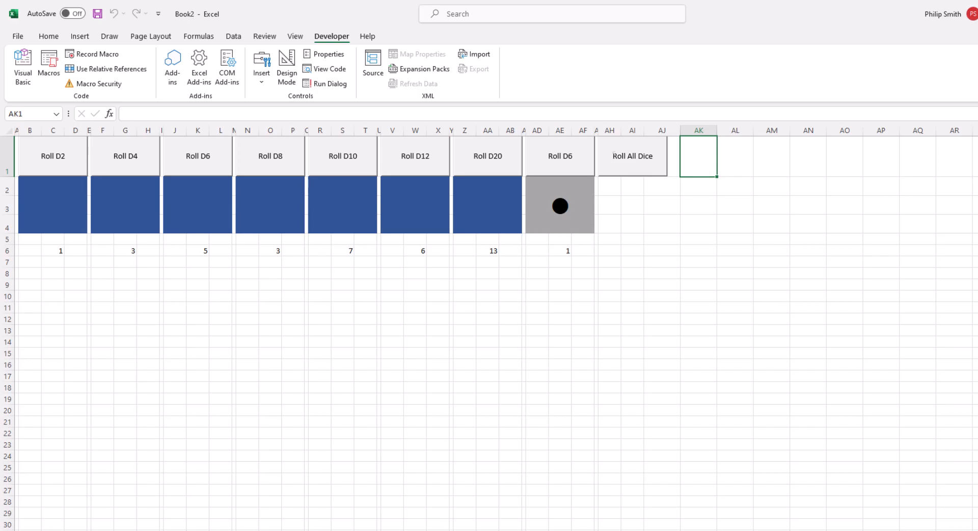
left_click(613, 153)
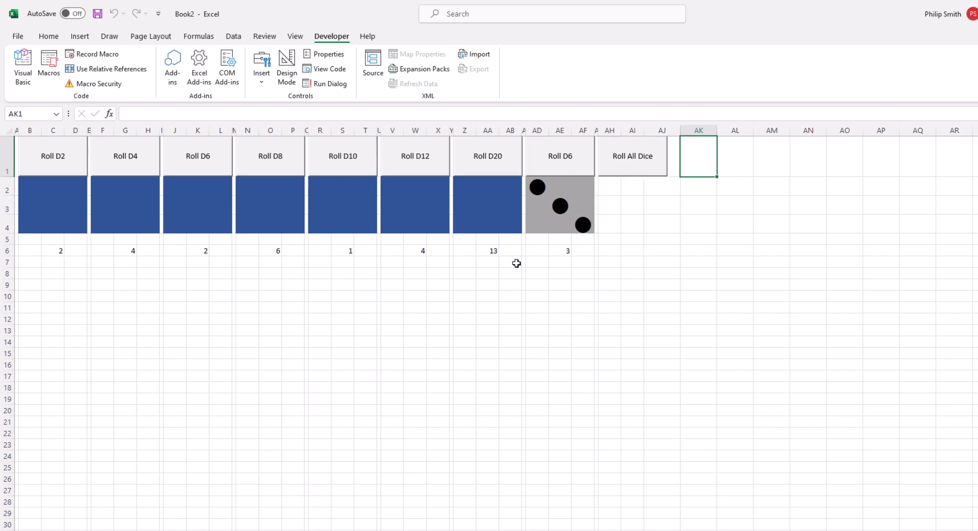
- Enter =C6 in B2 and merge and center B2:D4 into one result cell for the D2
left_click(39, 208)
left_click(35, 185)
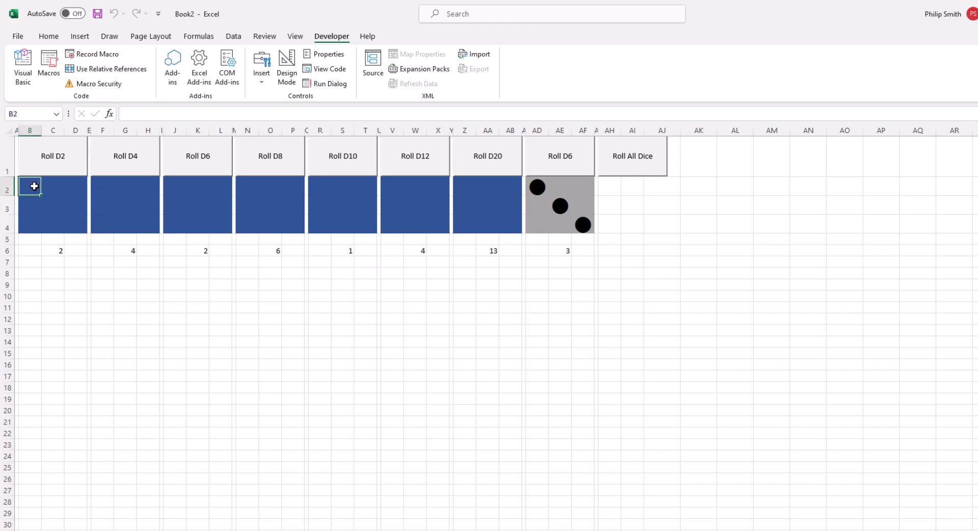
type("=")
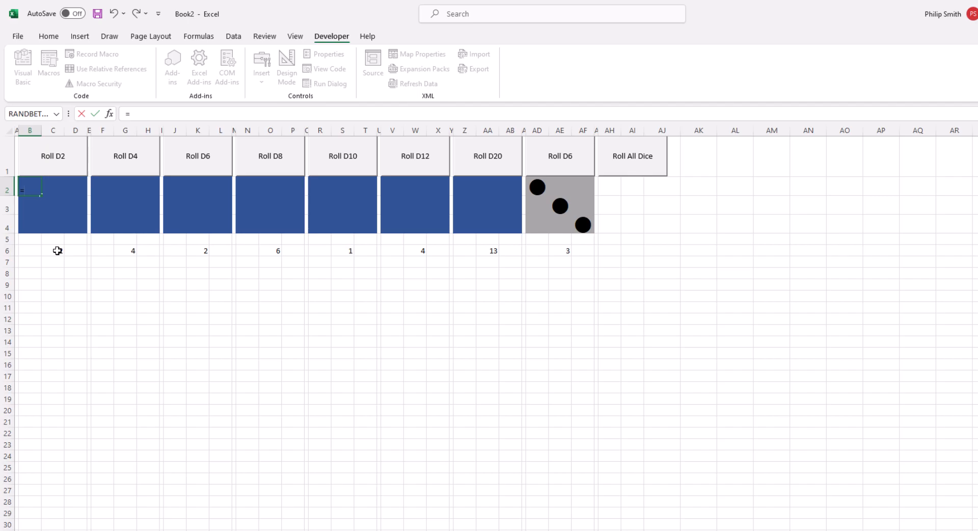
left_click(54, 250)
key("Return")
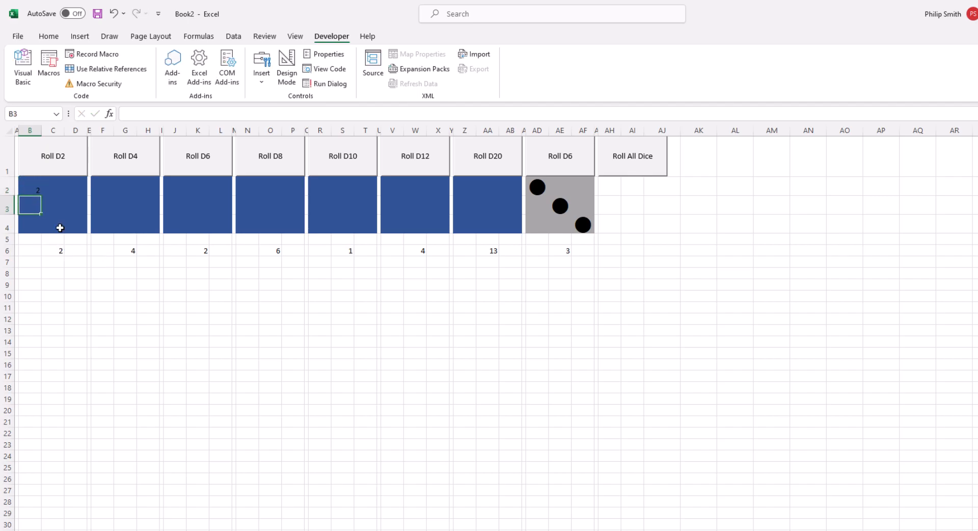
left_click_drag(23, 187, 76, 225)
left_click(57, 40)
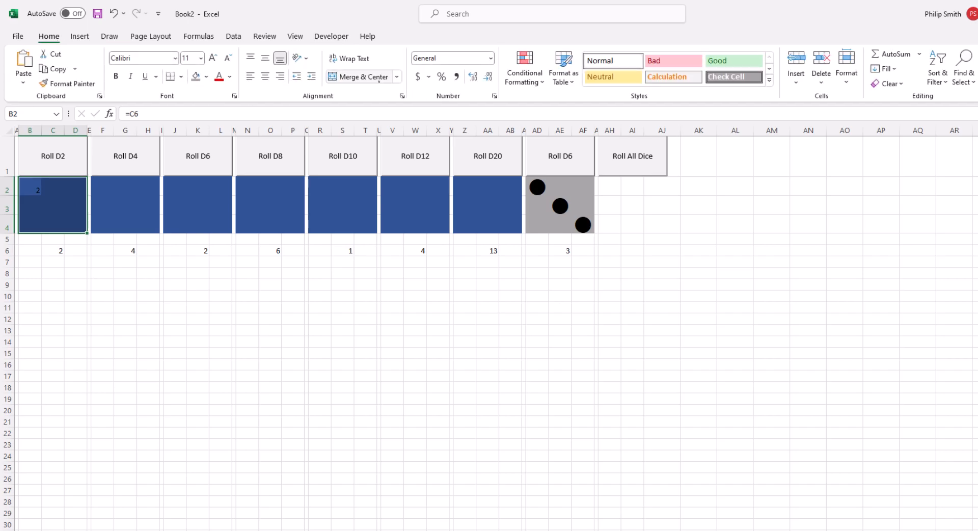
left_click(365, 77)
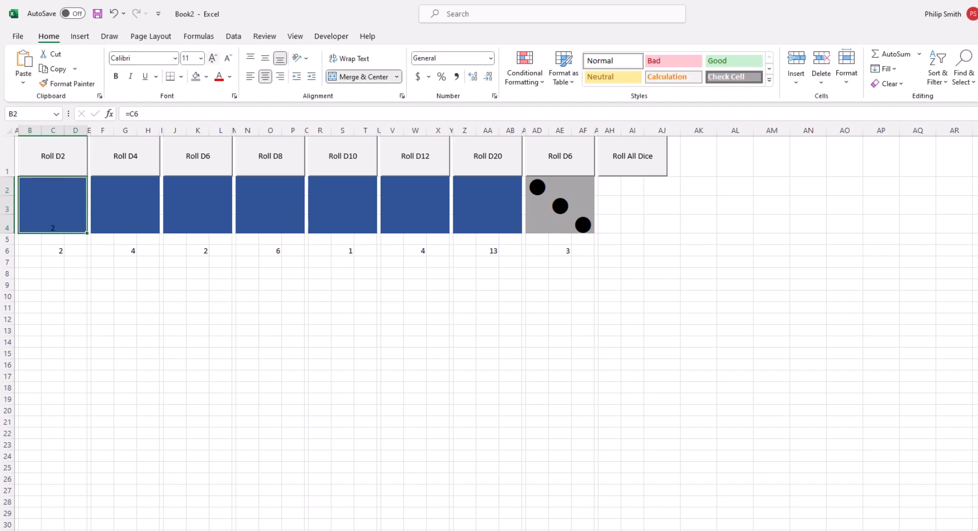
- Format the D2 result cell B2 as middle-aligned white text at size 48
left_click(213, 58)
left_click(213, 58)
left_click(213, 58)
left_click(213, 58)
left_click(213, 58)
left_click(213, 58)
left_click(212, 58)
left_click(213, 59)
left_click(213, 58)
left_click(265, 58)
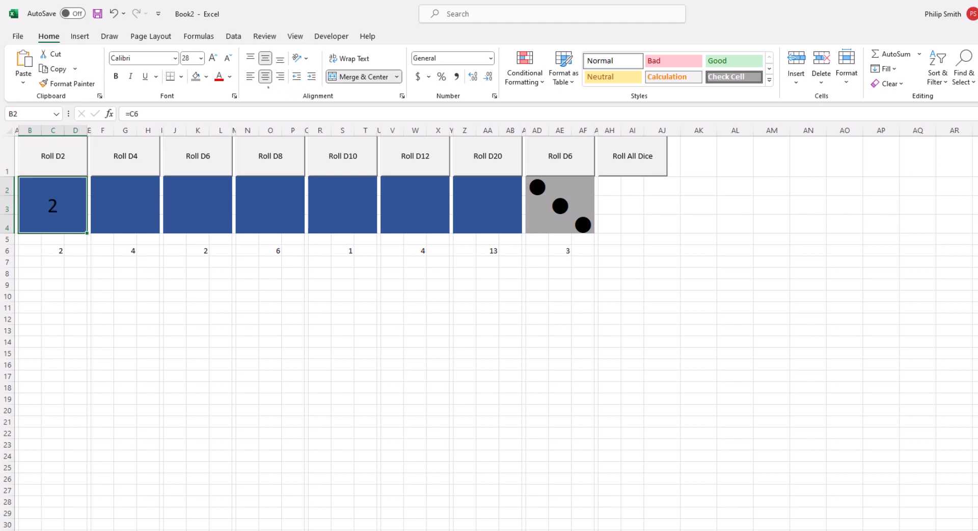
left_click(229, 77)
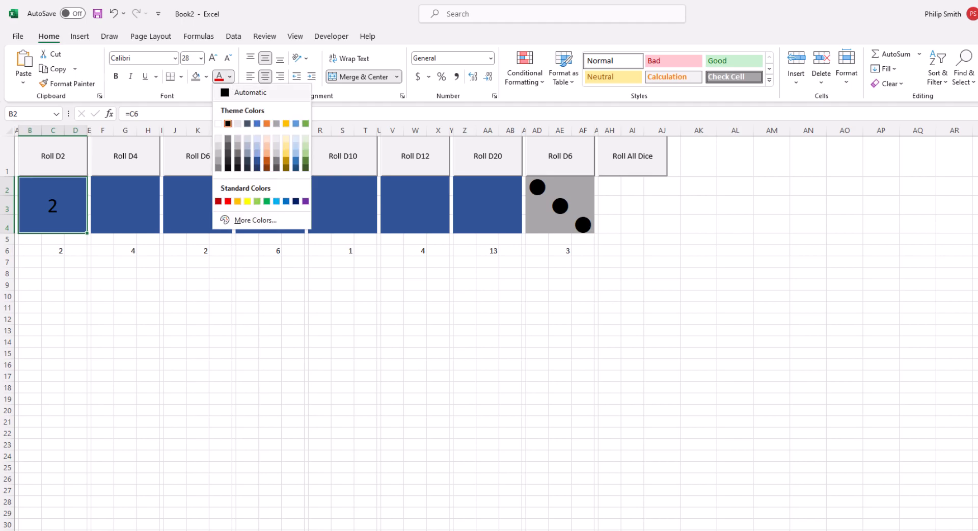
left_click(216, 124)
left_click(201, 58)
left_click(189, 242)
left_click(213, 57)
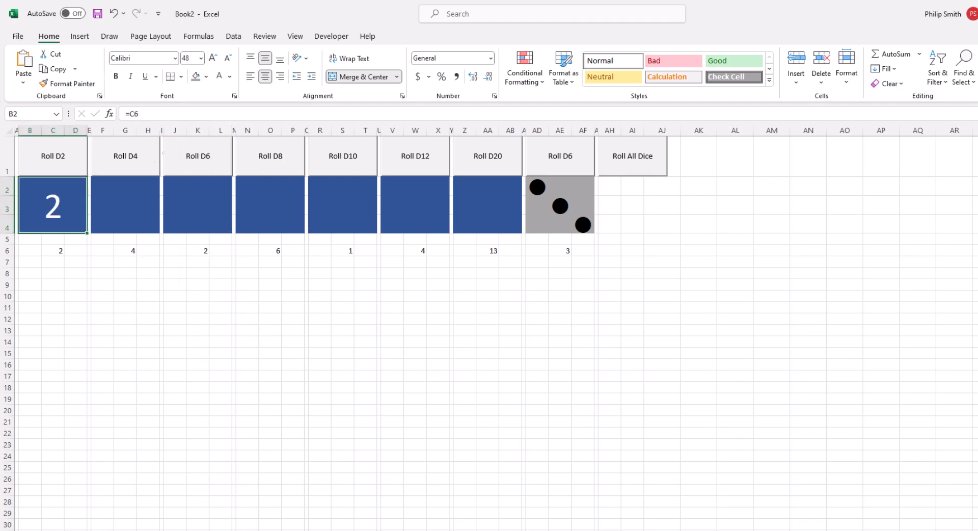
- Enter =G6 in F2 and =K6 in J2, merge and center both blocks, and format them as middle-aligned white 48-point text
left_click(100, 185)
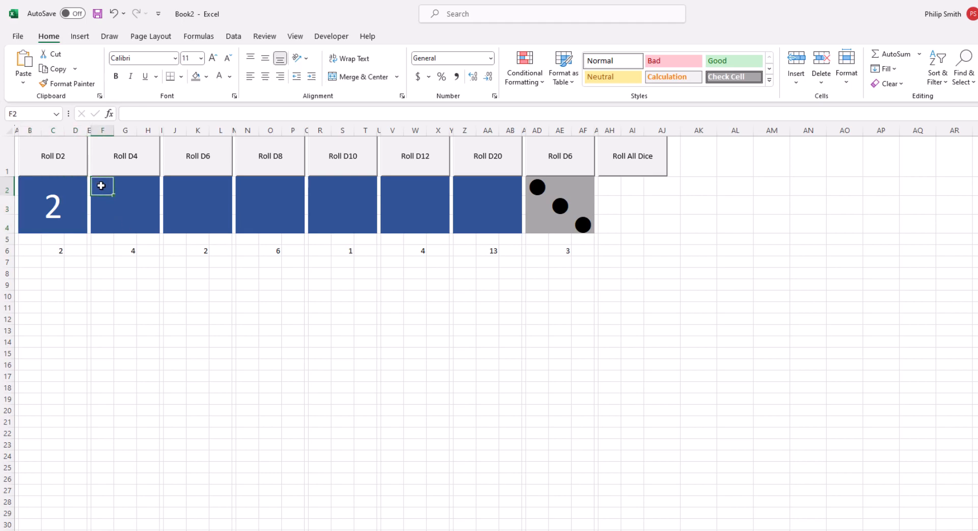
type("=")
left_click(127, 249)
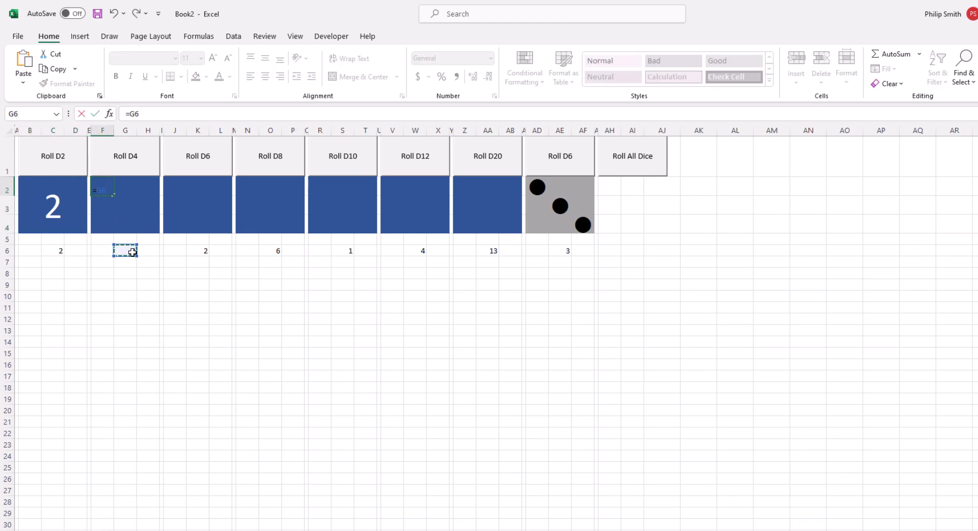
key("Return")
left_click_drag(102, 186, 149, 223)
left_click(358, 77)
left_click(265, 58)
left_click(200, 58)
left_click(189, 257)
left_click(229, 77)
left_click(218, 123)
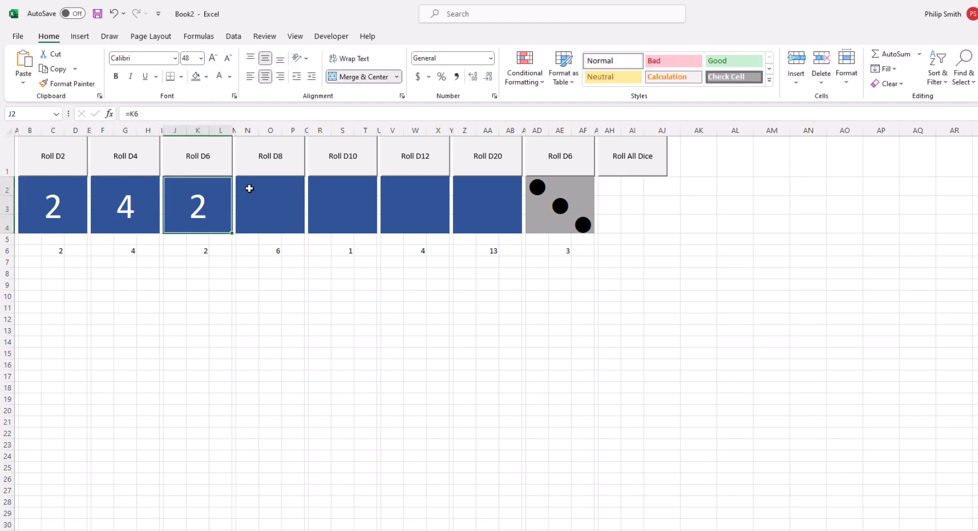
- Link the D8, D10, D12 and D20 blocks to their row 6 rolls as merged, centered white 48-point results
left_click(247, 186)
left_click(229, 76)
left_click(218, 124)
left_click_drag(320, 186, 366, 225)
left_click(358, 77)
left_click(200, 58)
left_click(190, 257)
left_click(200, 58)
left_click(190, 257)
left_click(689, 161)
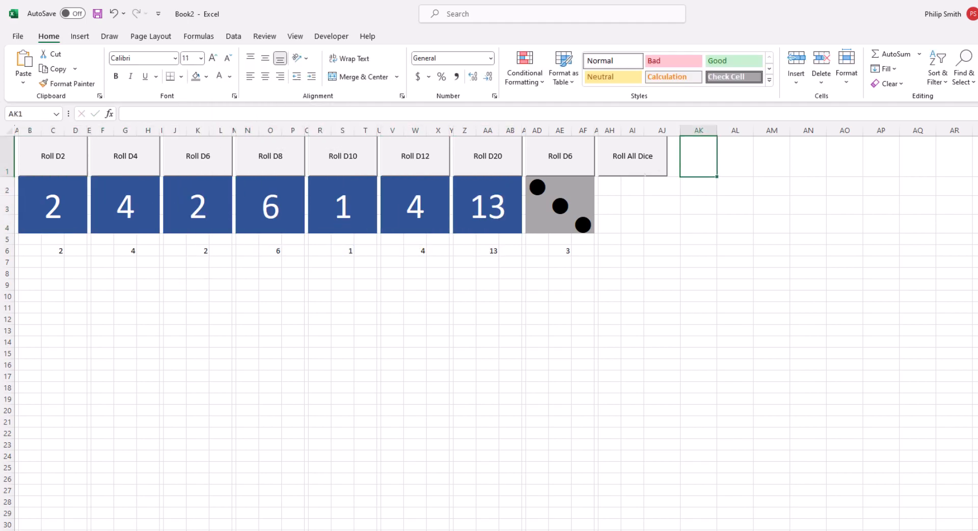
- Add a conditional formatting rule to the D20 result cell that fills it red when the value equals 1
left_click(504, 191)
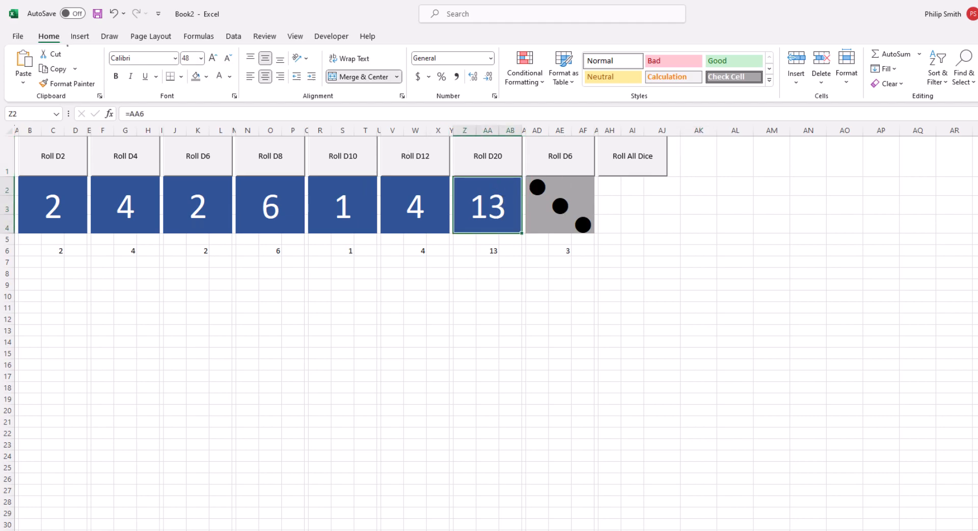
left_click(524, 72)
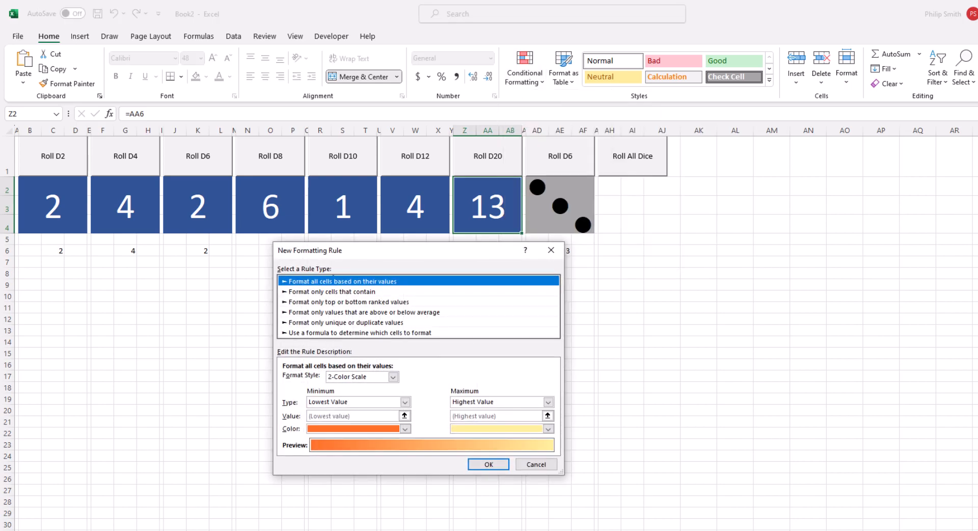
left_click(308, 292)
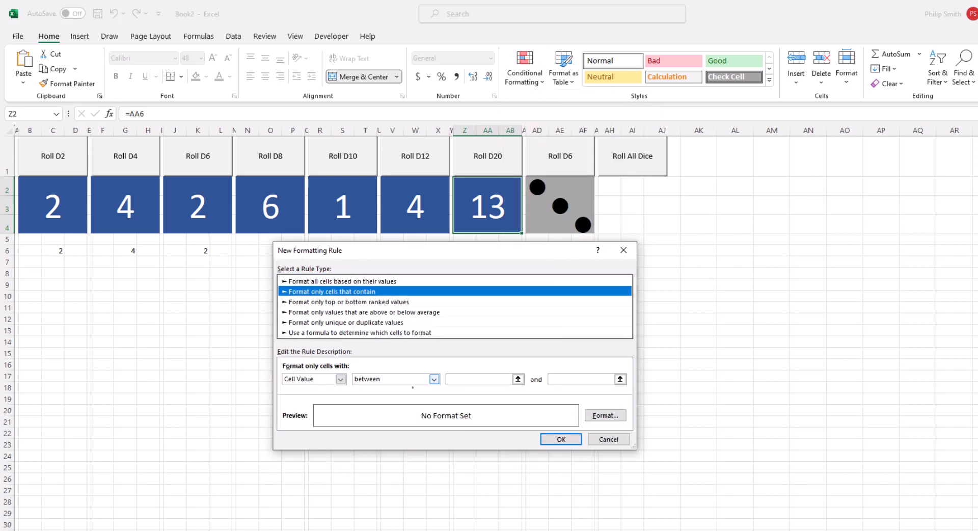
left_click(433, 379)
left_click(402, 402)
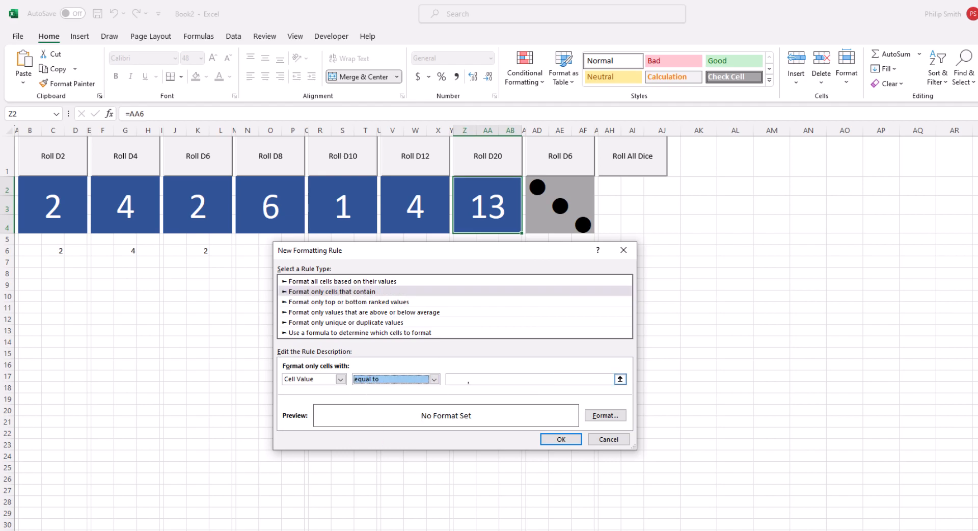
left_click(470, 380)
type("1")
left_click(604, 415)
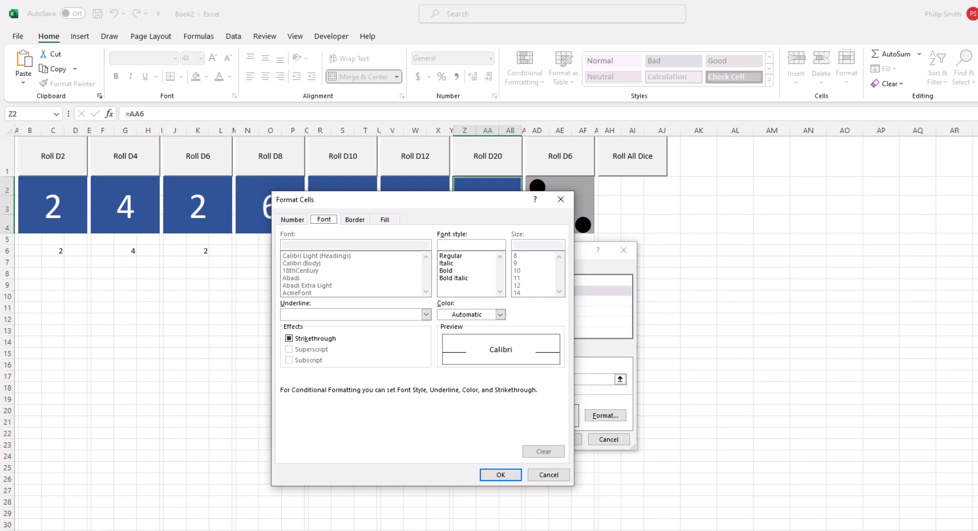
left_click(385, 219)
left_click(301, 332)
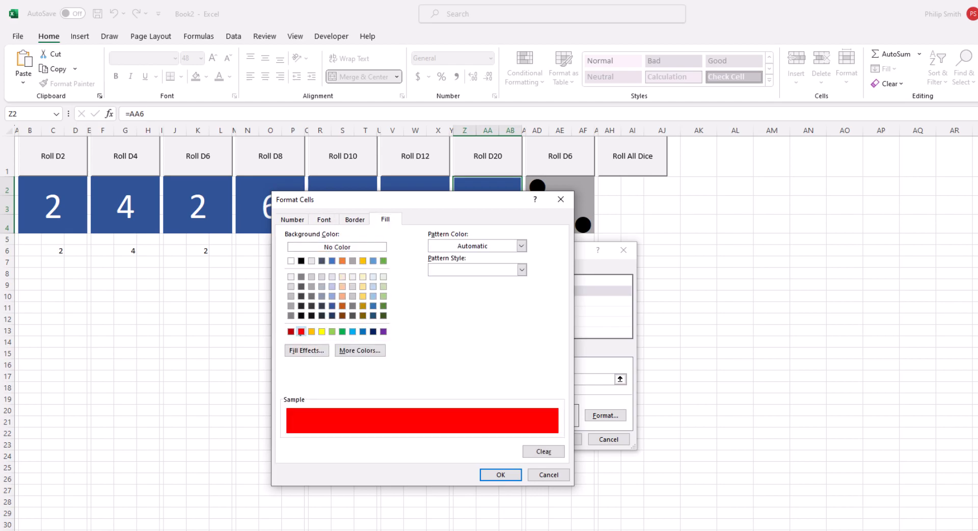
left_click(501, 474)
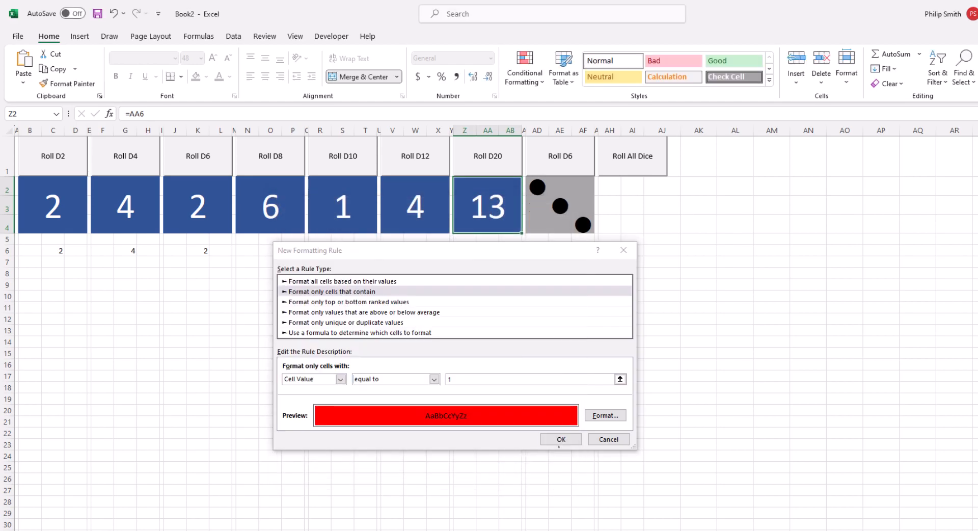
left_click(561, 439)
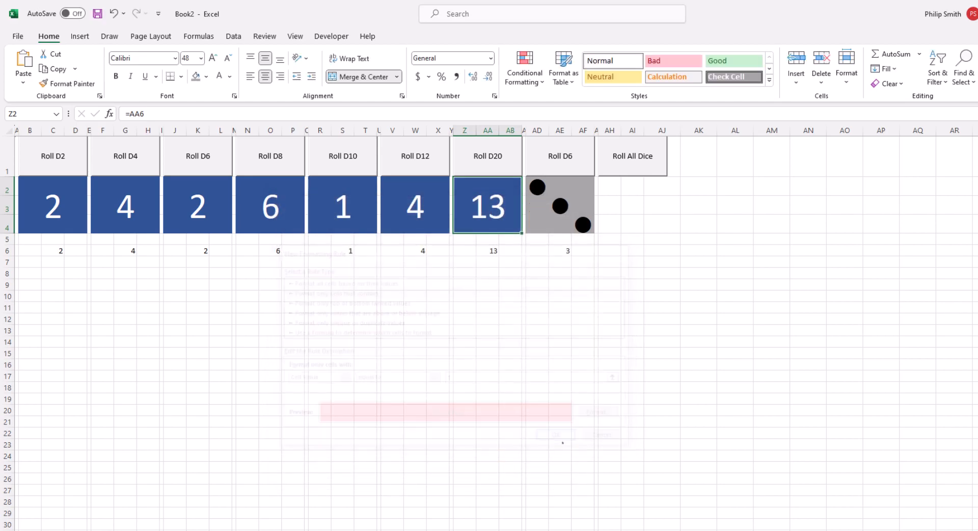
- Enter 1 in AA6 to test the D20 block's red rule
left_click(557, 251)
left_click(487, 249)
type("1")
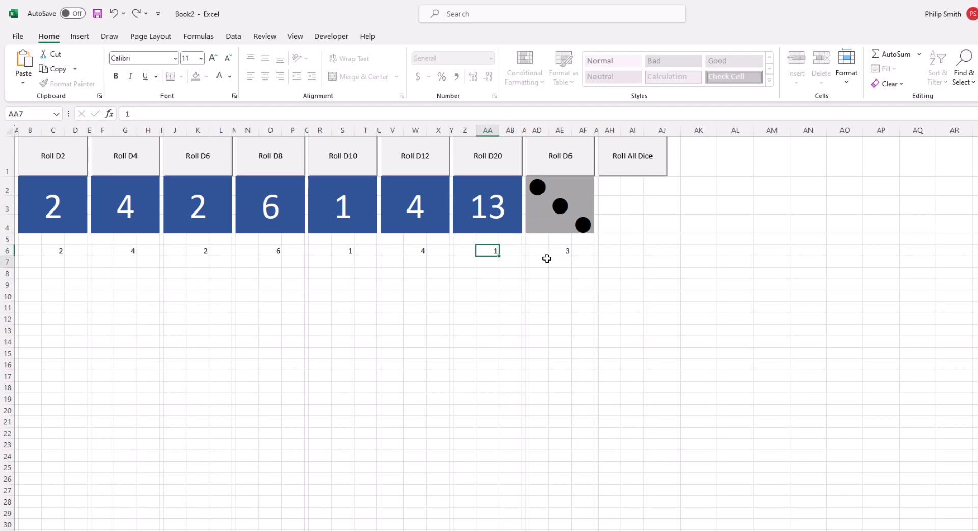
key("Return")
- Add a second conditional formatting rule to the D20 result cell with a light green fill when the value equals 20
left_click(484, 214)
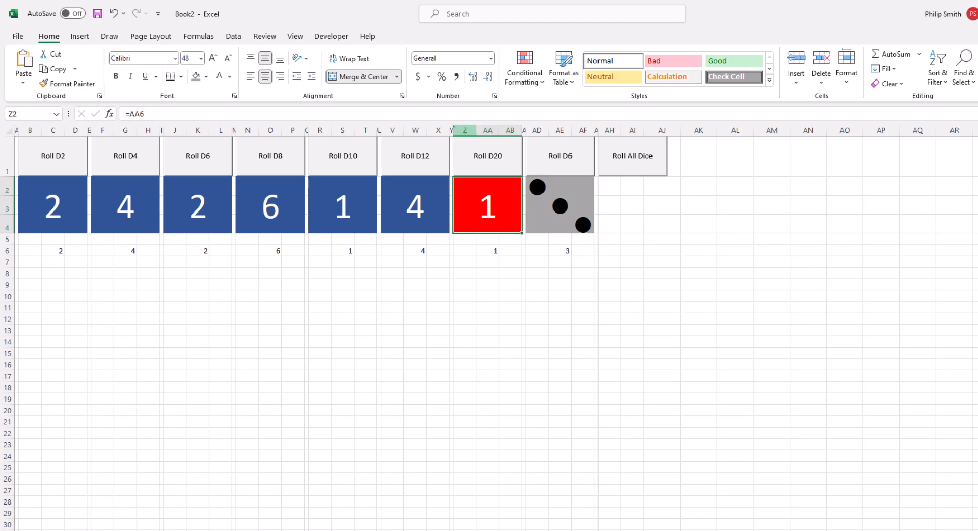
left_click(524, 76)
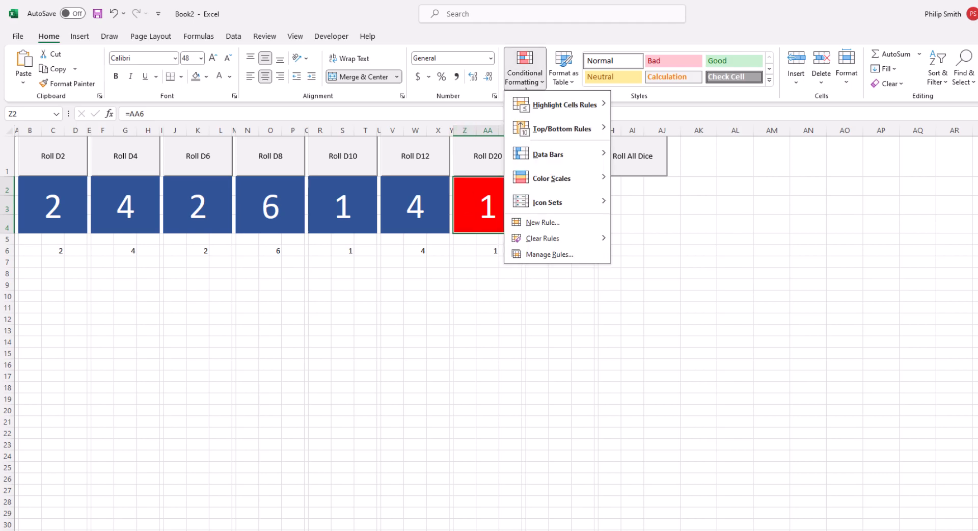
left_click(543, 222)
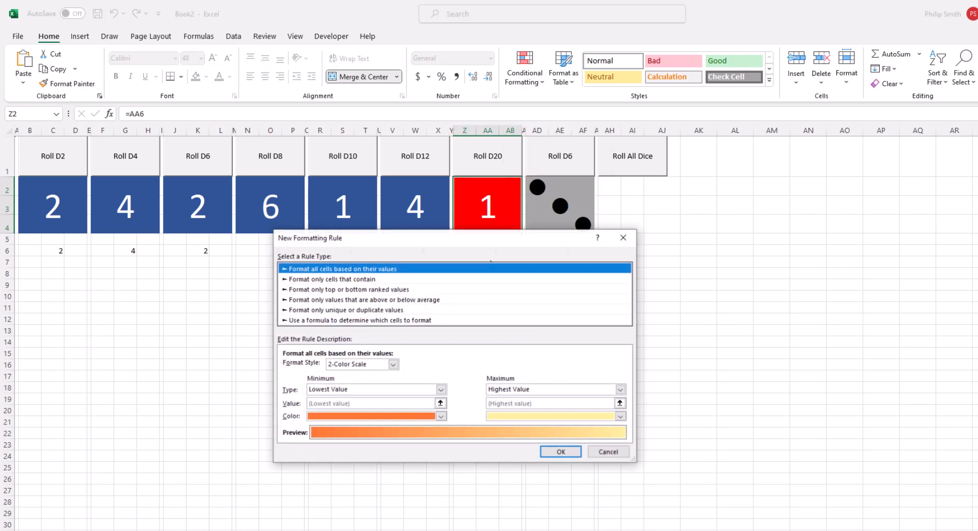
left_click(331, 278)
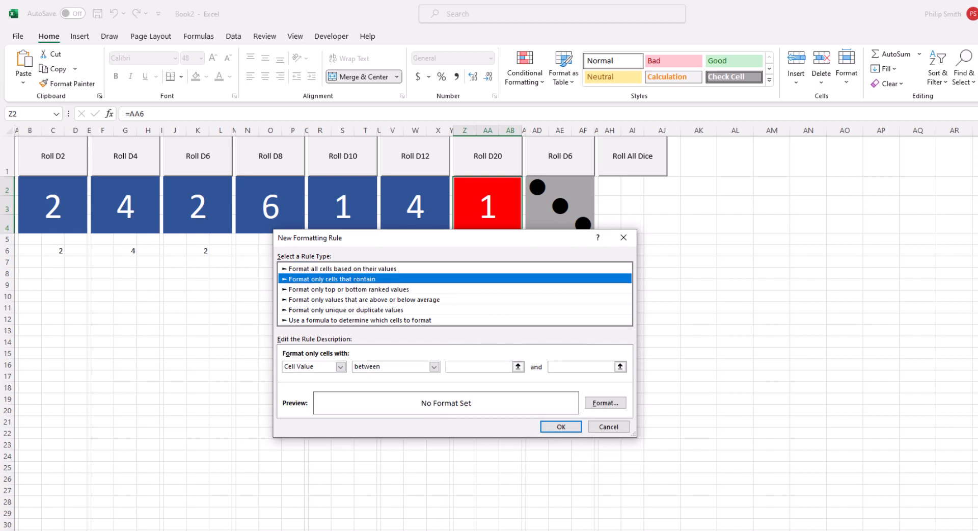
left_click(356, 367)
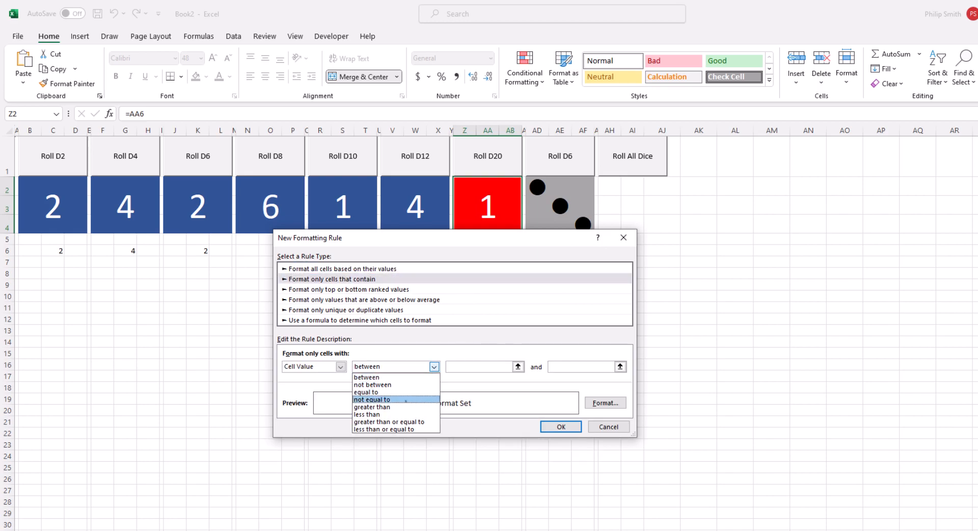
left_click(405, 394)
key("Tab")
type("20")
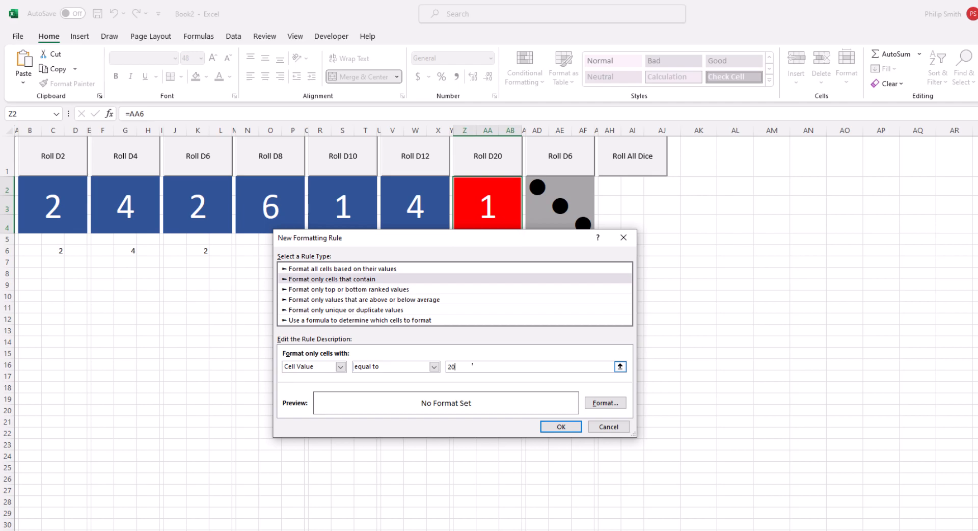
left_click(594, 403)
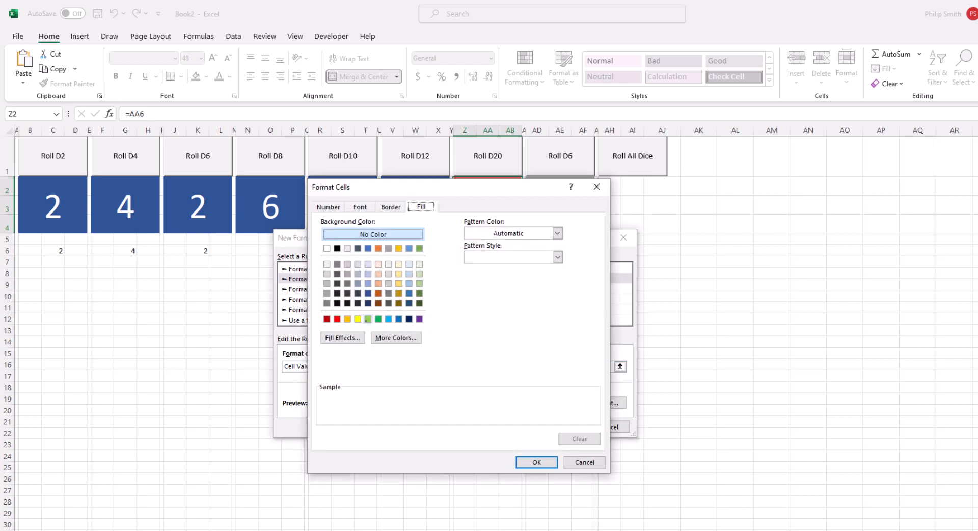
left_click(367, 319)
left_click(536, 461)
left_click(560, 427)
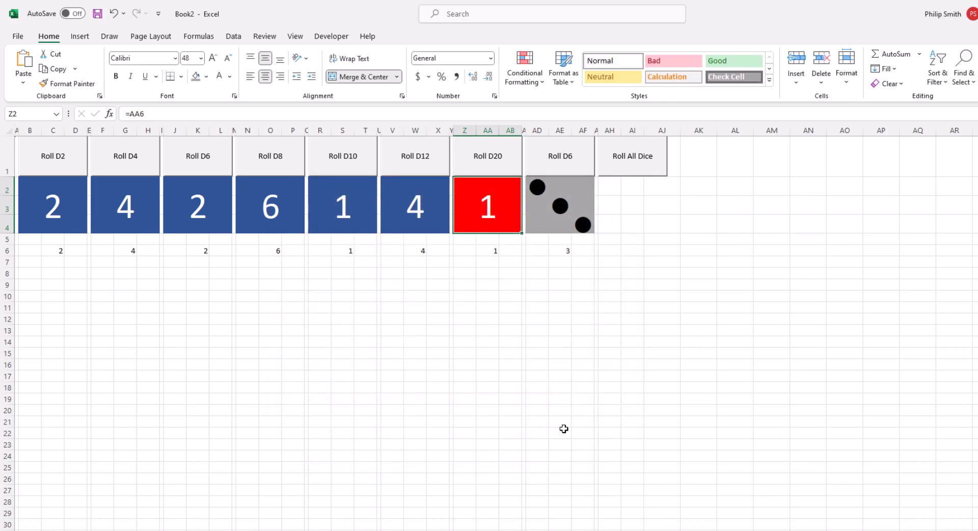
- Enter 20 in AA6 to test the D20 block's green rule
left_click(487, 336)
left_click(496, 252)
type("20")
key("Return")
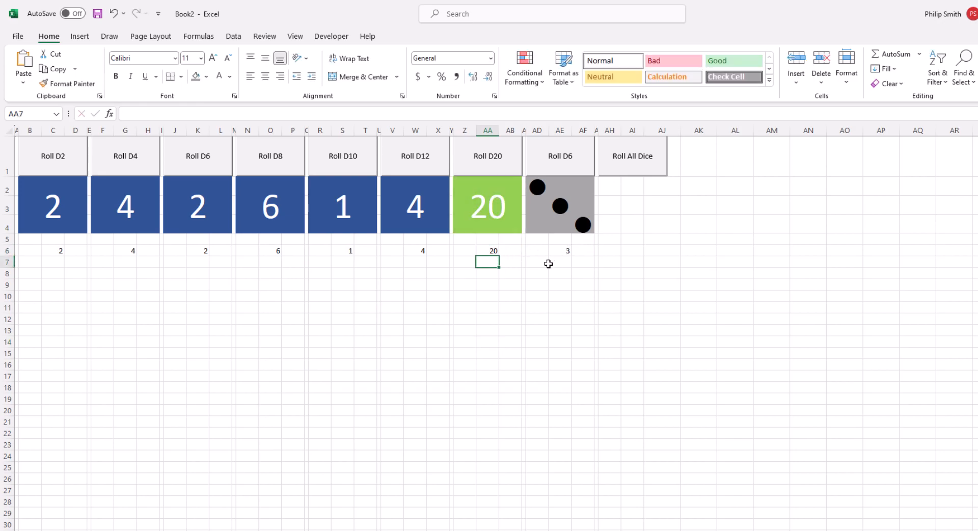
- Hide the row 6 numbers with white font and turn off the sheet's gridlines
left_click(6, 250)
left_click(219, 76)
left_click(179, 284)
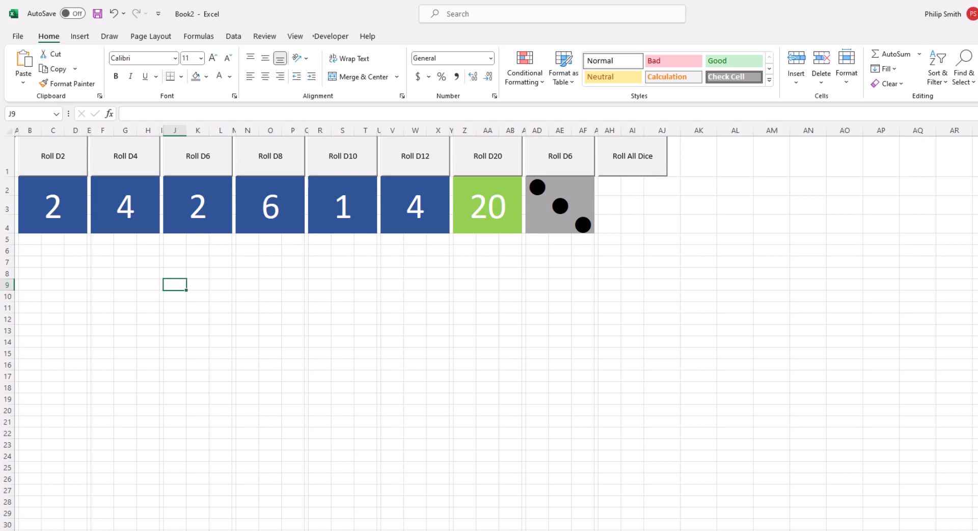
left_click(296, 37)
left_click(329, 68)
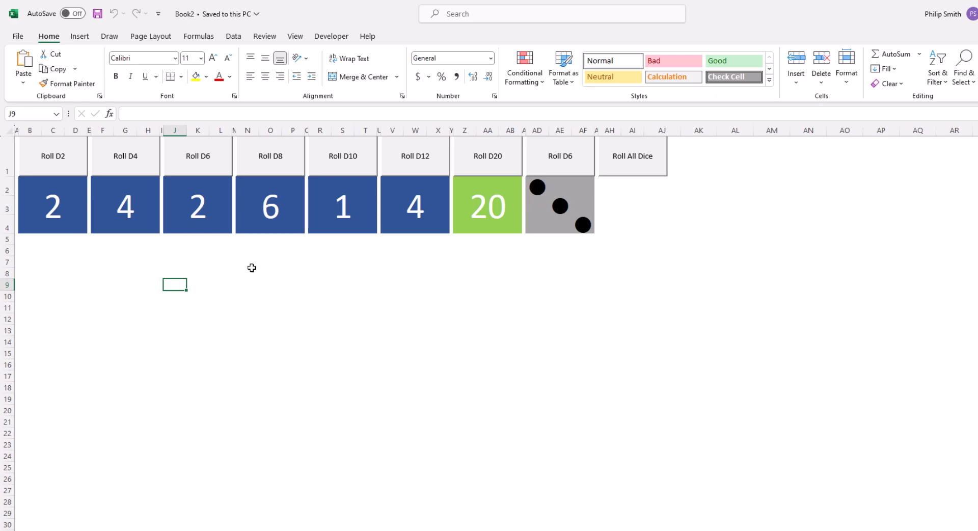
- Save Book2 to OneDrive - Personal as an Excel Macro-Enabled Workbook (*.xlsm)
left_click(18, 37)
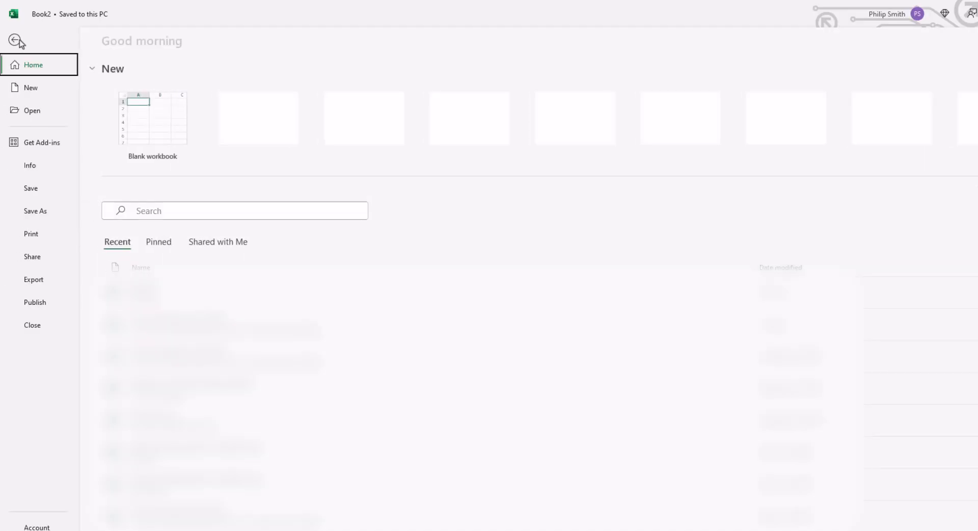
left_click(33, 212)
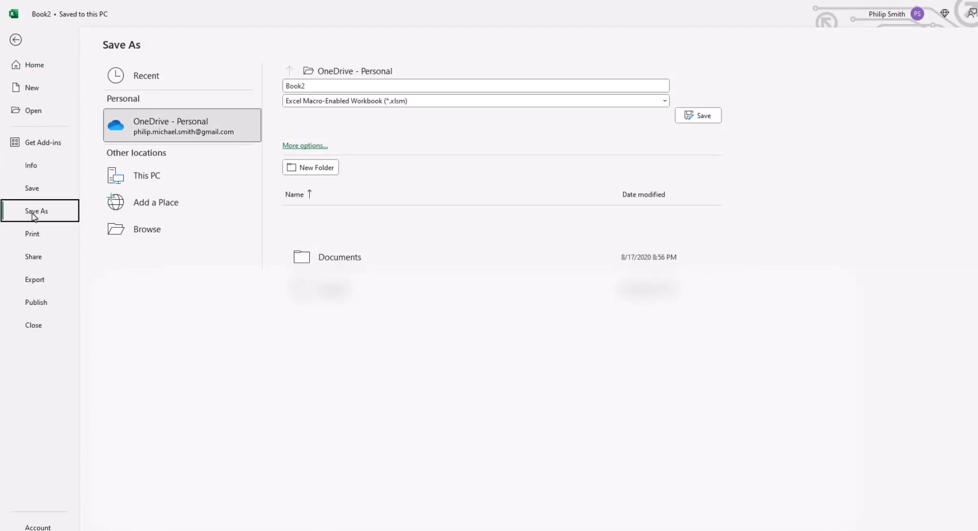
left_click(664, 102)
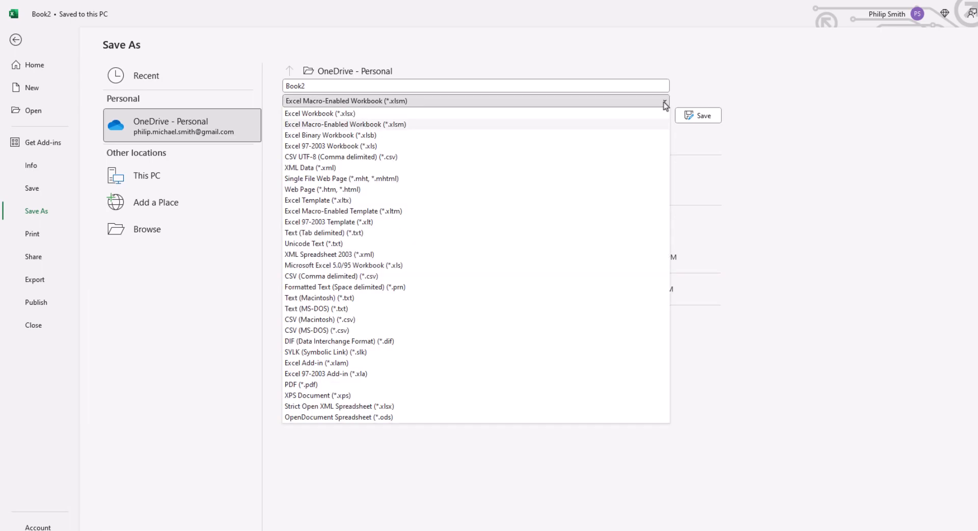
left_click(332, 126)
left_click(698, 115)
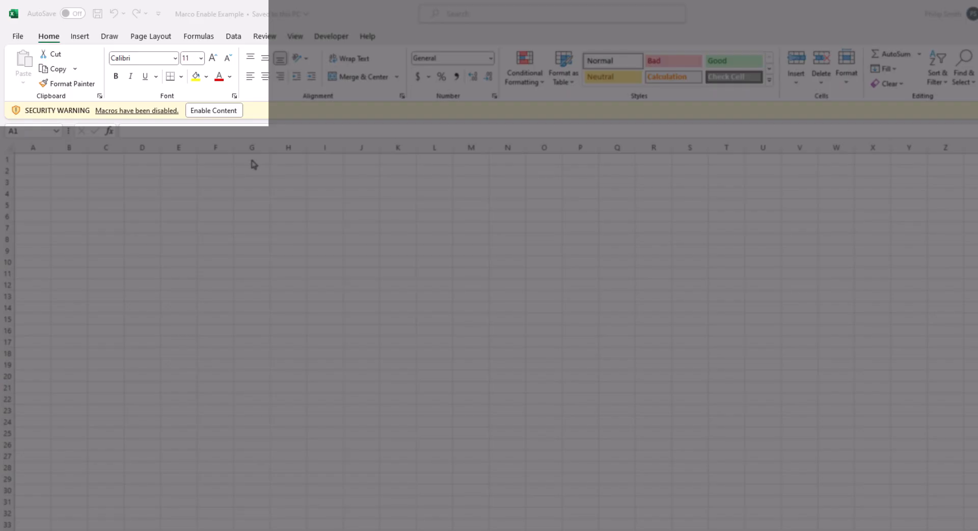